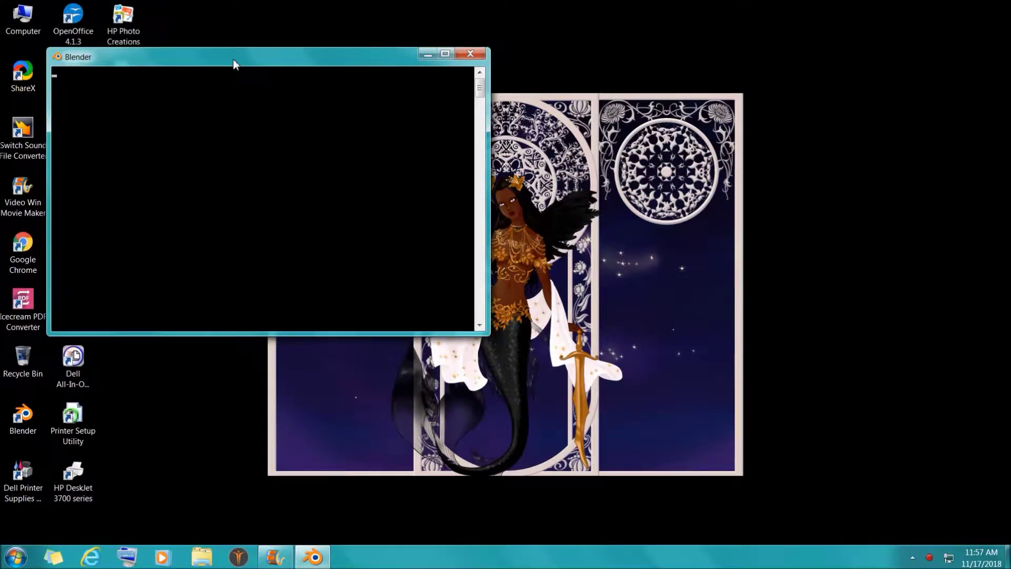
Dismiss the splash screen and open the theme settings in the User Preferences
drag(236, 64, 456, 116)
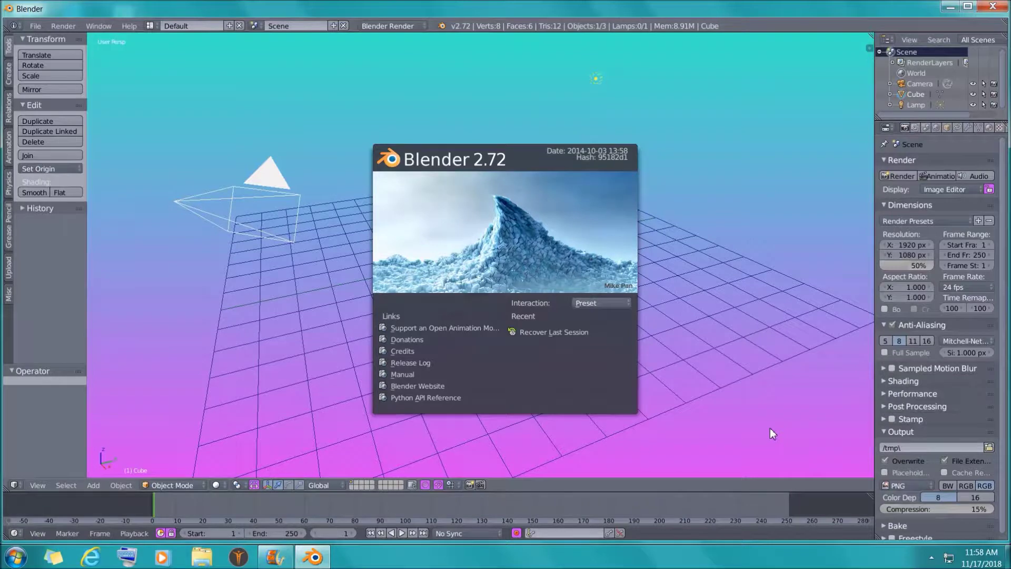
click(721, 297)
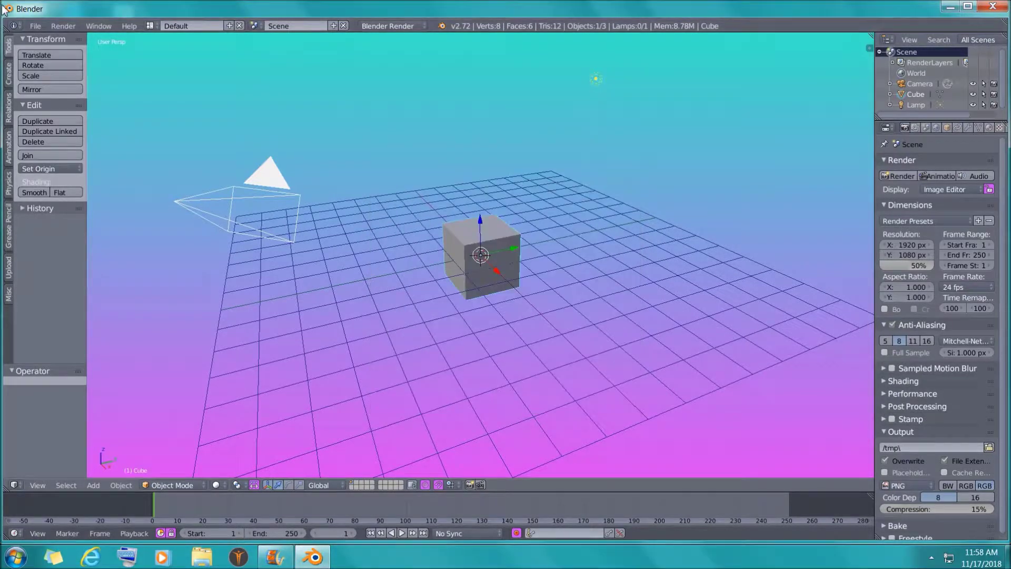
click(32, 27)
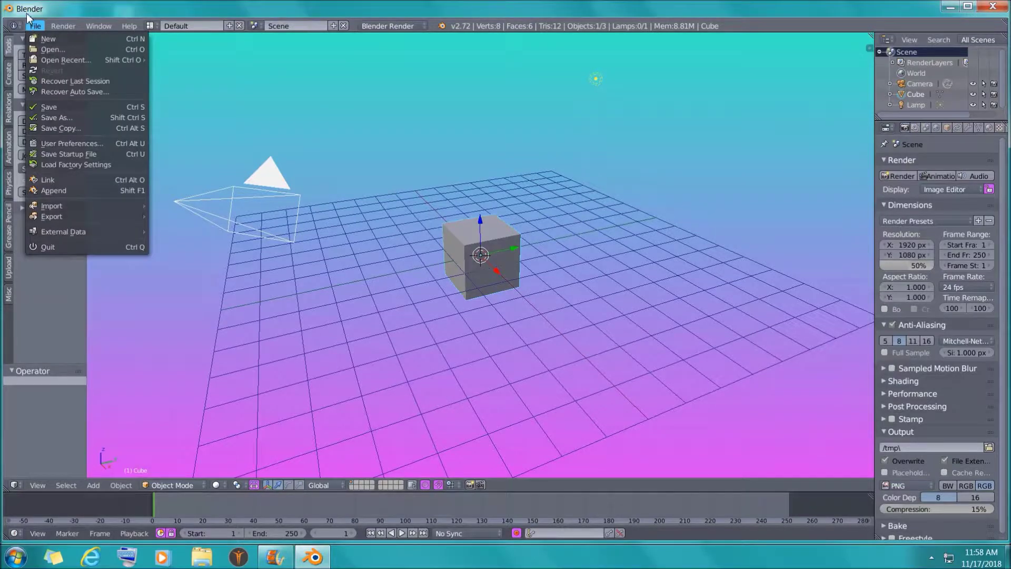
click(68, 143)
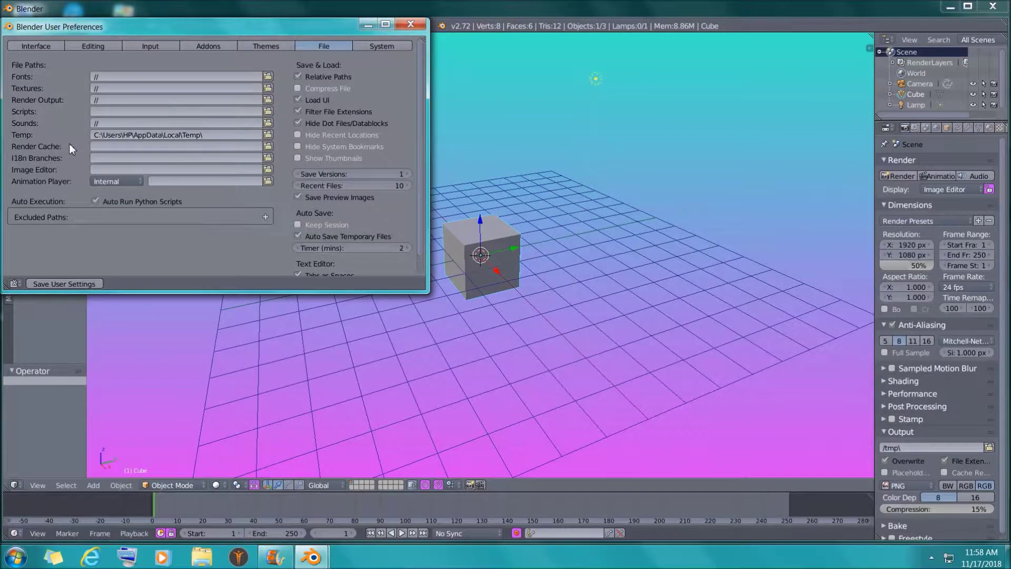
click(253, 49)
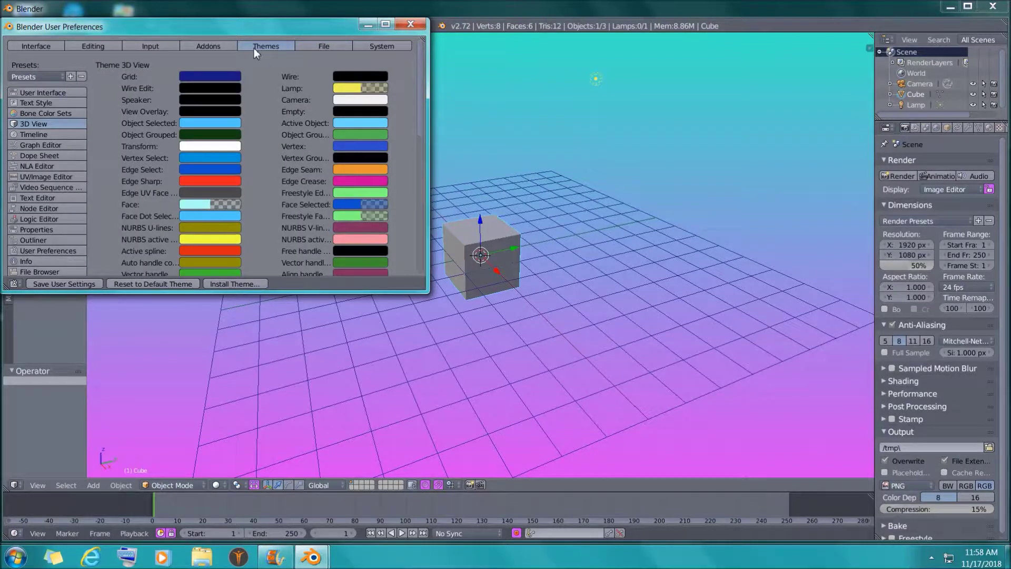
Examine the Text Style, Bone Color Sets and 3D View theme categories and their colour settings
click(52, 104)
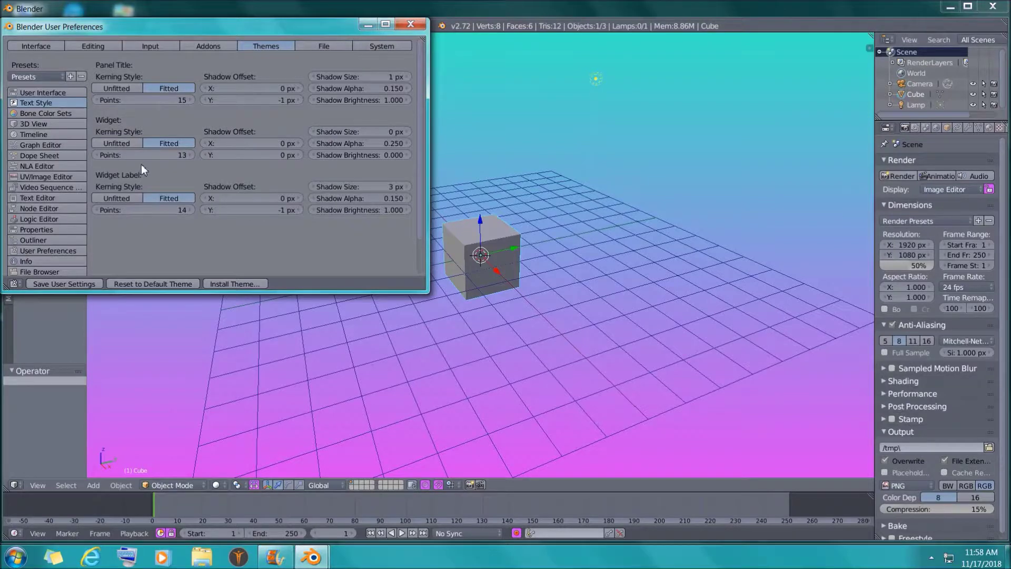
click(62, 114)
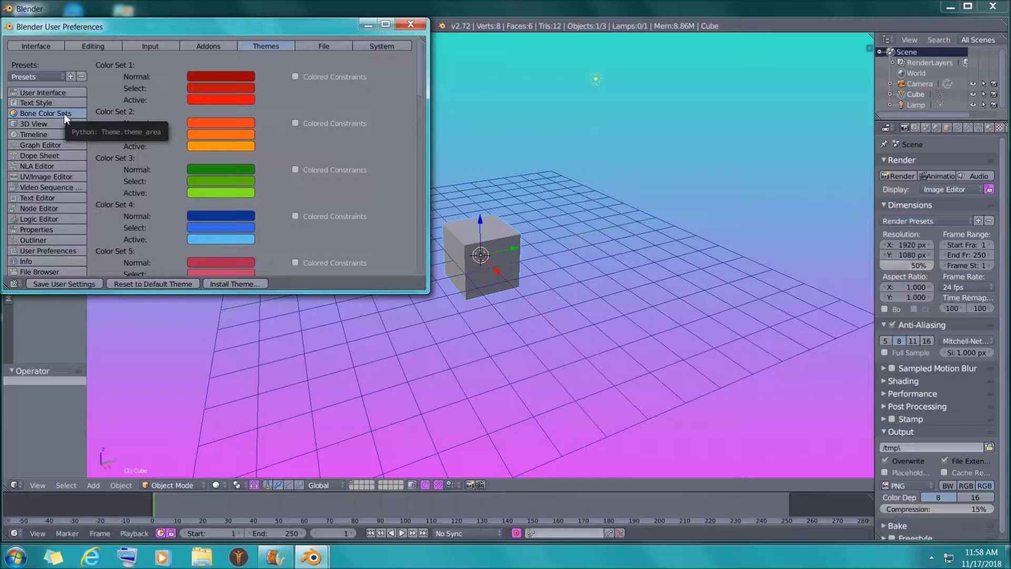
click(46, 124)
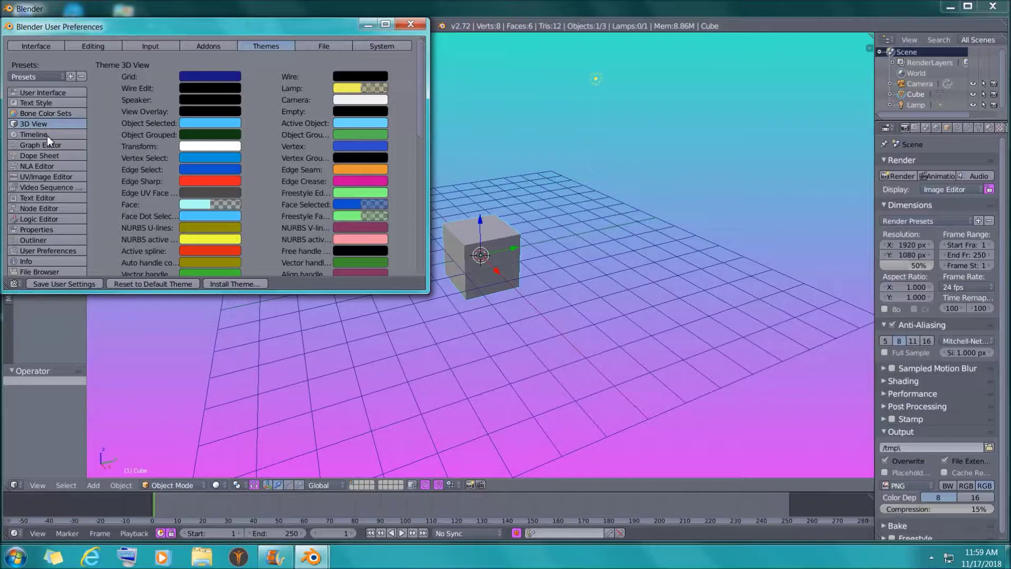
click(45, 114)
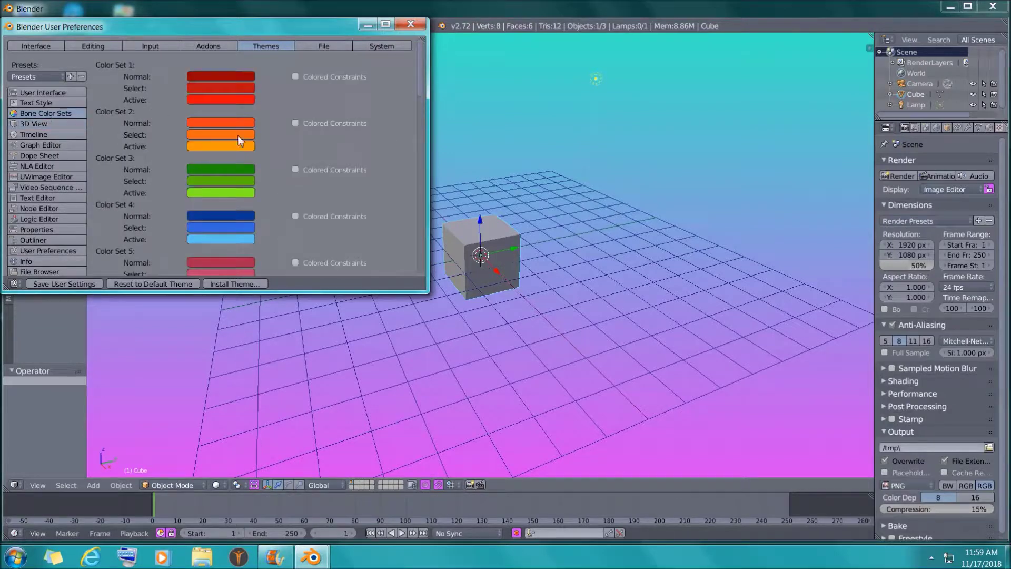
click(222, 228)
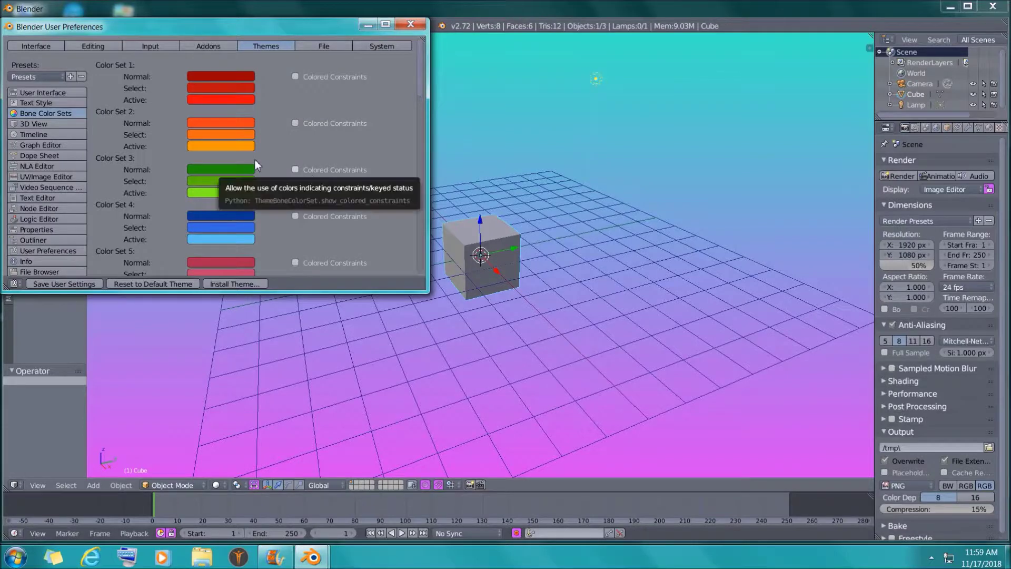
click(46, 126)
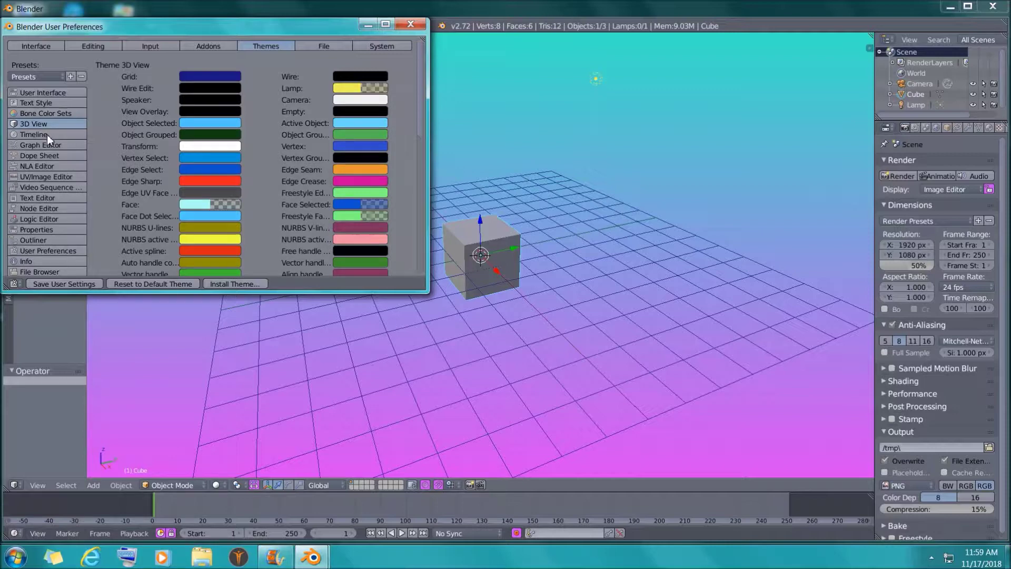
In the User Interface theme, lighten the Radio Buttons inner colour to RGB 0.773, 0.780, 0.855
click(47, 93)
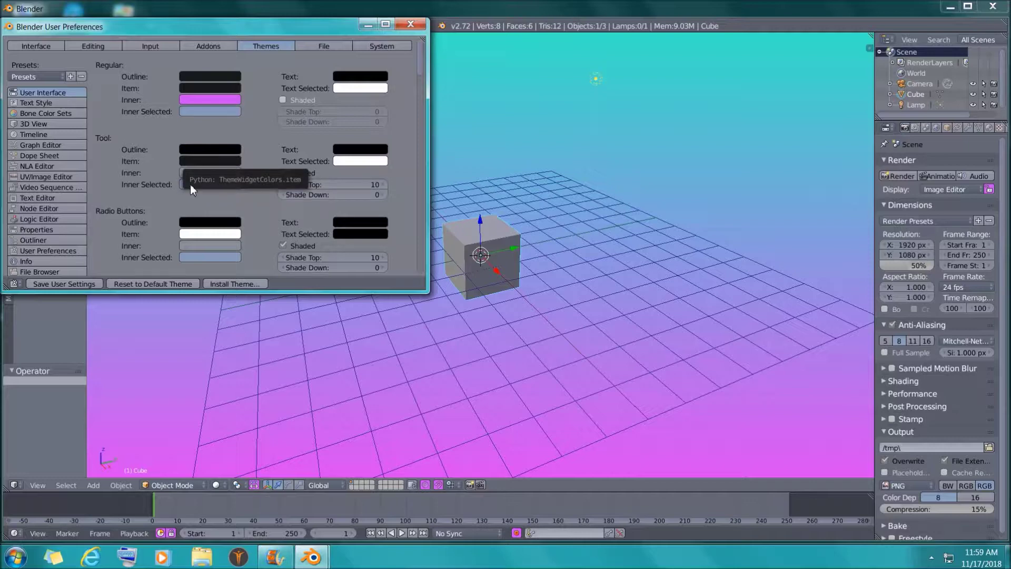
click(220, 245)
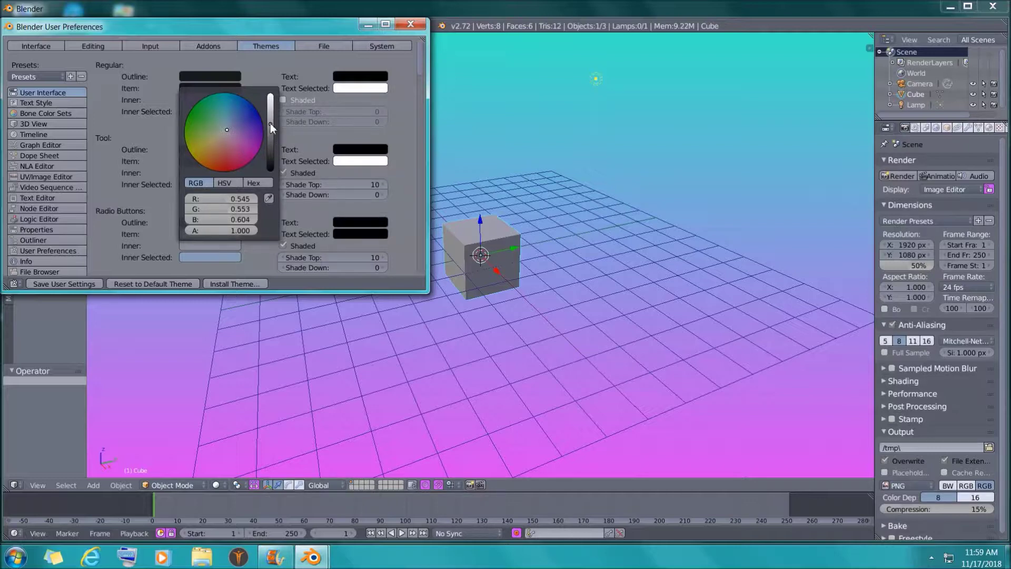
drag(270, 123, 270, 97)
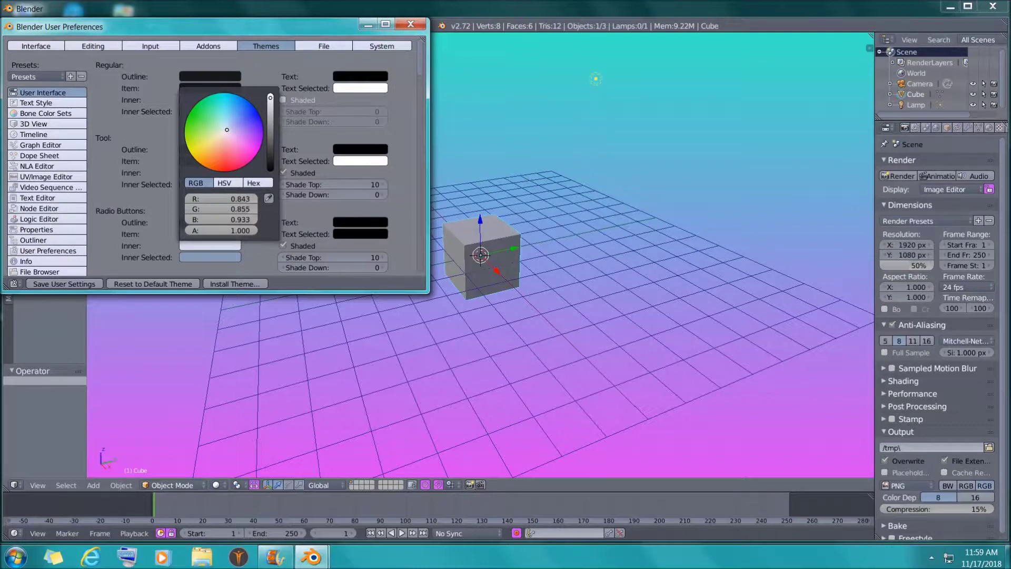
drag(270, 96, 270, 124)
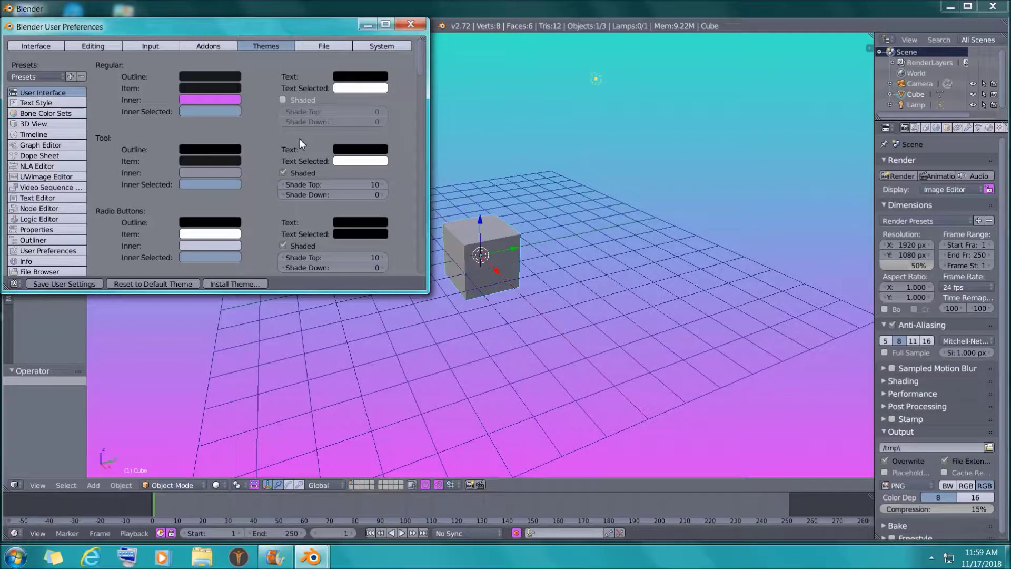
Try to sample a new inner colour for the Tool widgets with the eyedropper
click(214, 173)
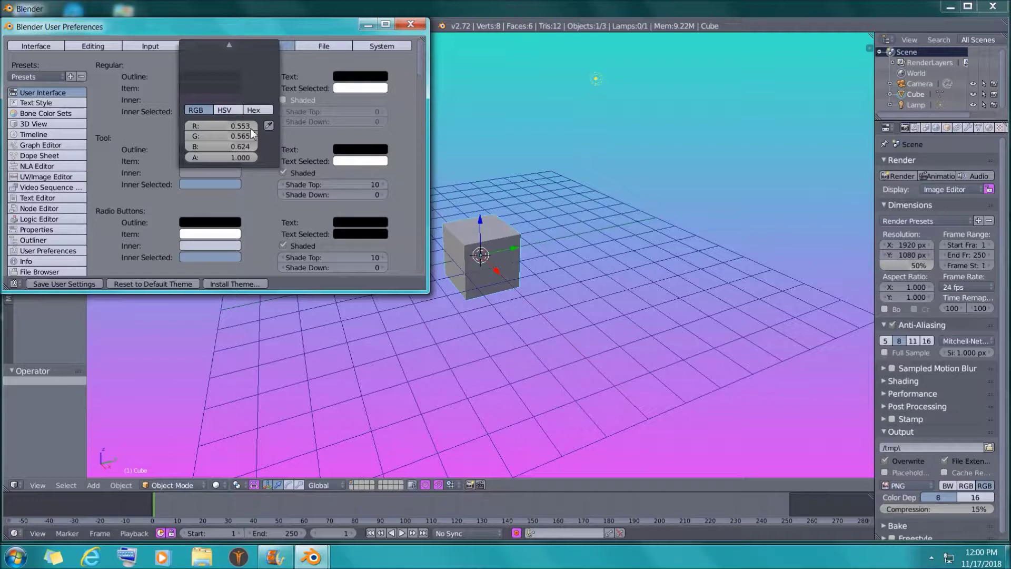
click(268, 126)
click(267, 130)
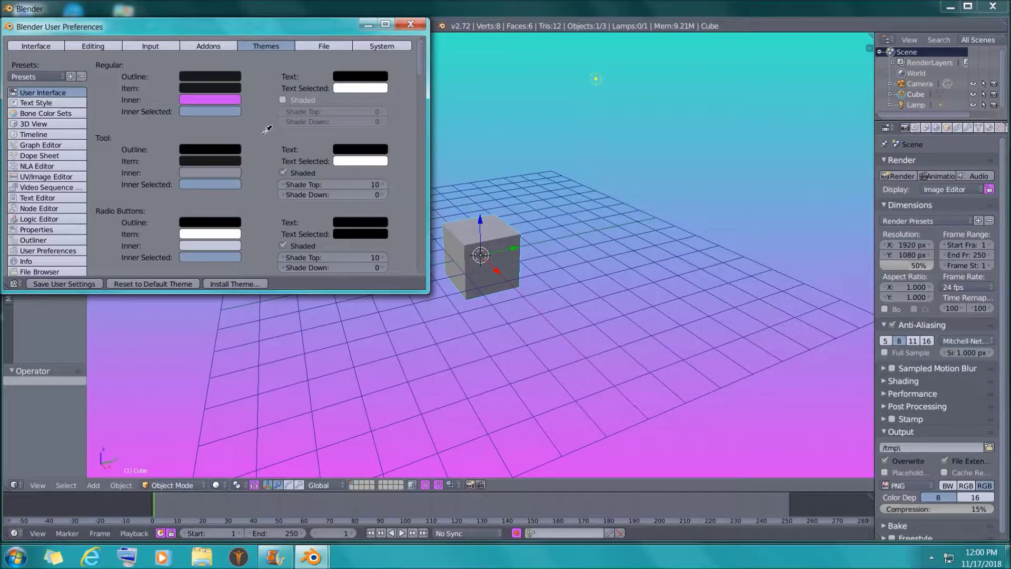
click(215, 172)
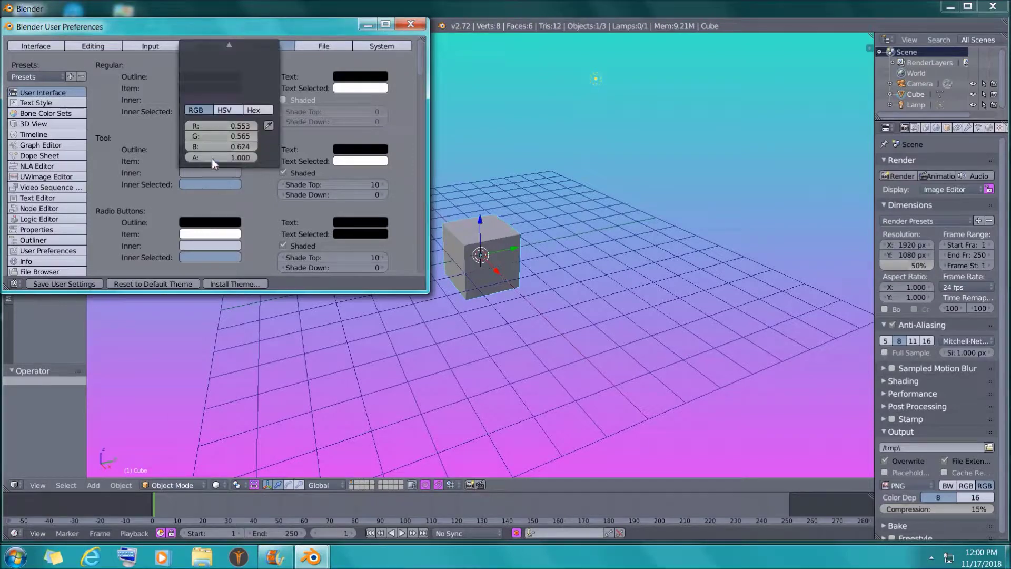
click(269, 126)
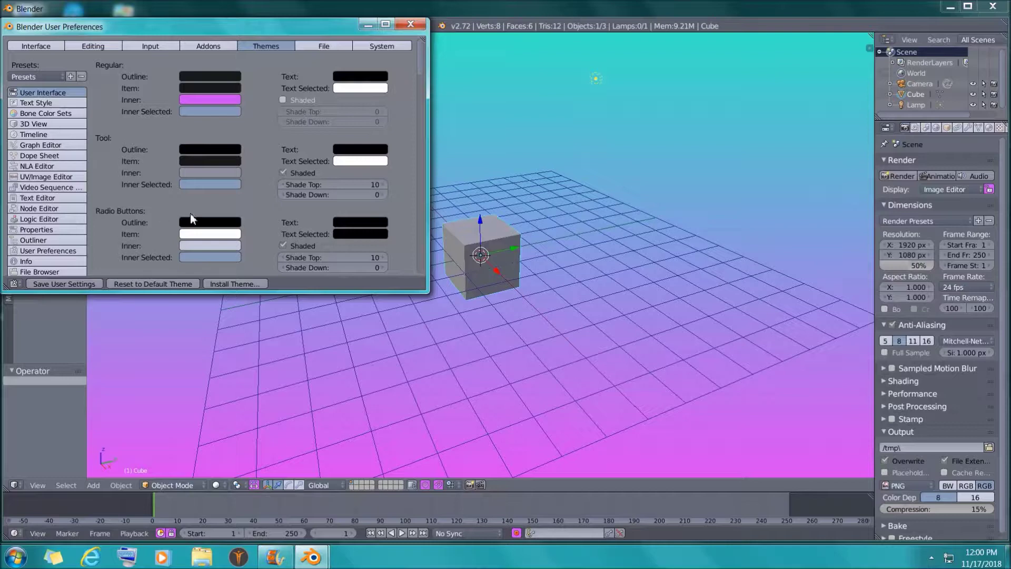
Lighten the Radio Buttons inner selected colour to RGB 0.667, 0.780, 0.925 and the inner colour to RGB 0.855, 0.863, 0.945
click(209, 259)
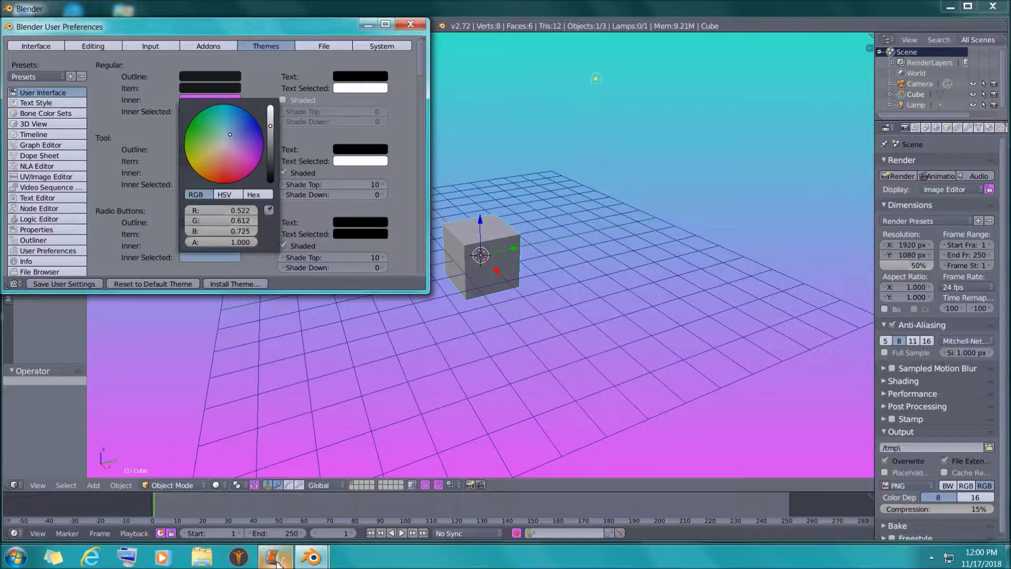
click(200, 258)
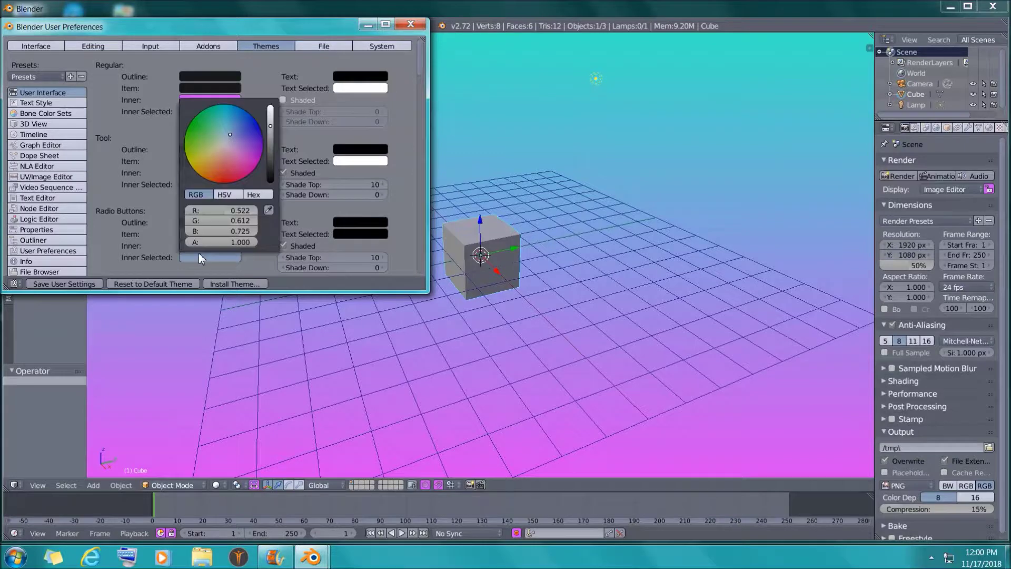
click(271, 112)
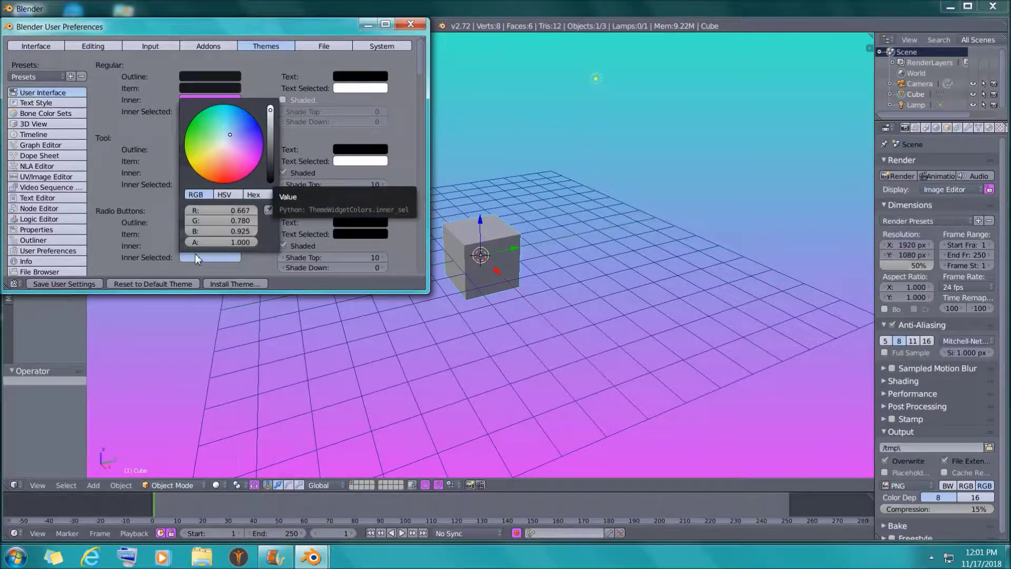
click(261, 80)
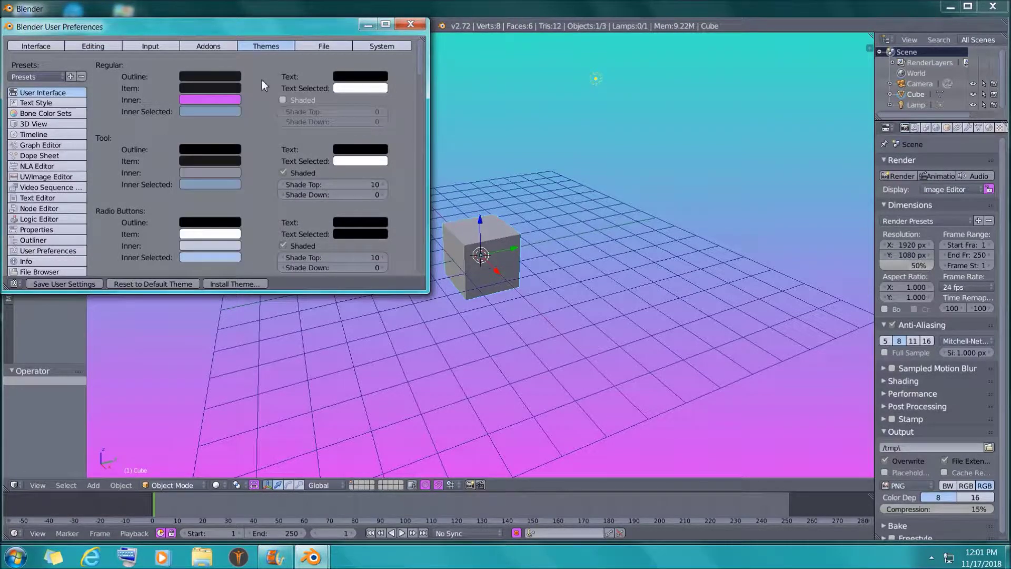
click(216, 245)
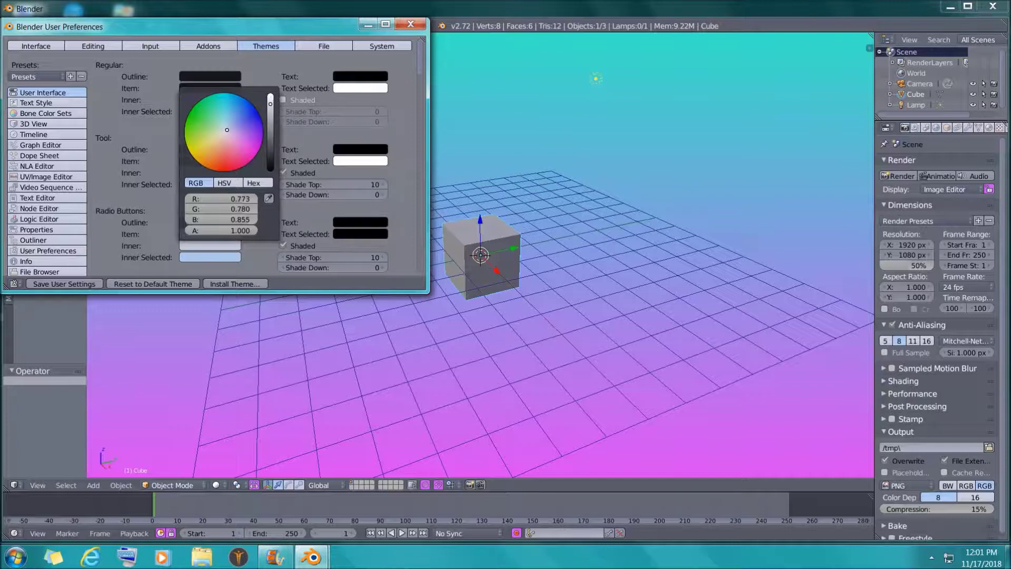
drag(270, 104, 270, 99)
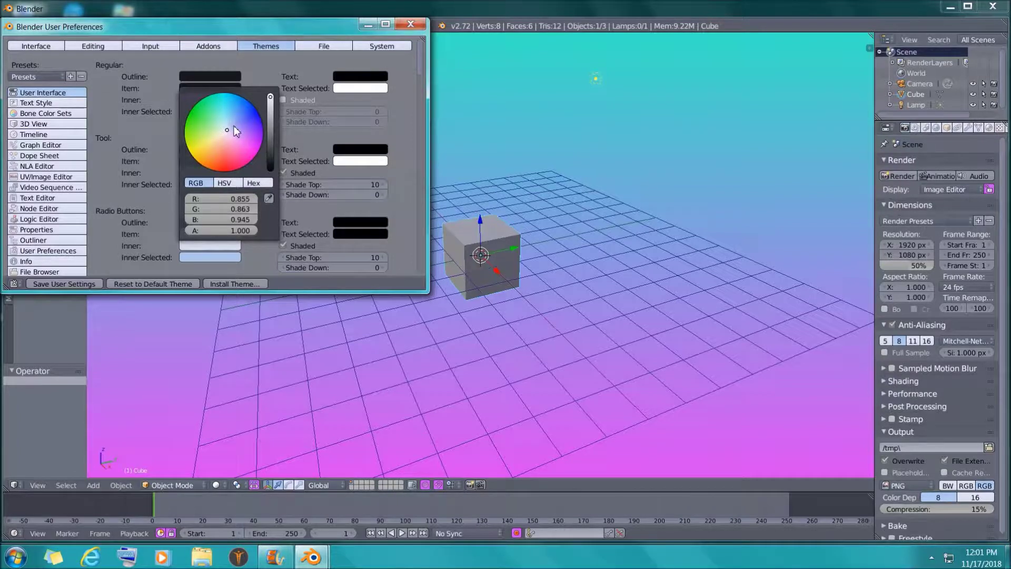
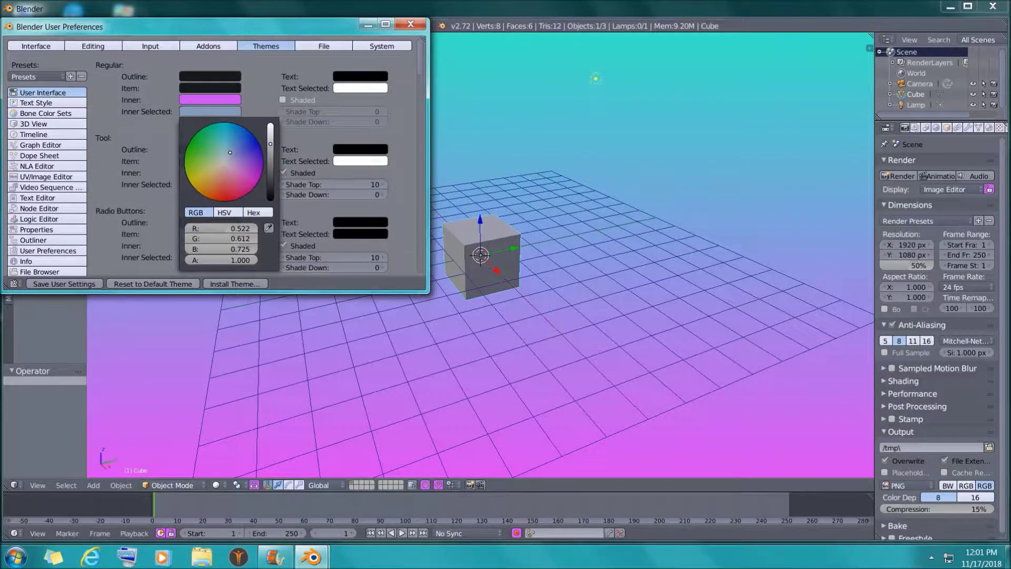
Set the Regular widgets' inner selected colour to magenta, RGB 0.725, 0.165, 0.725
click(250, 178)
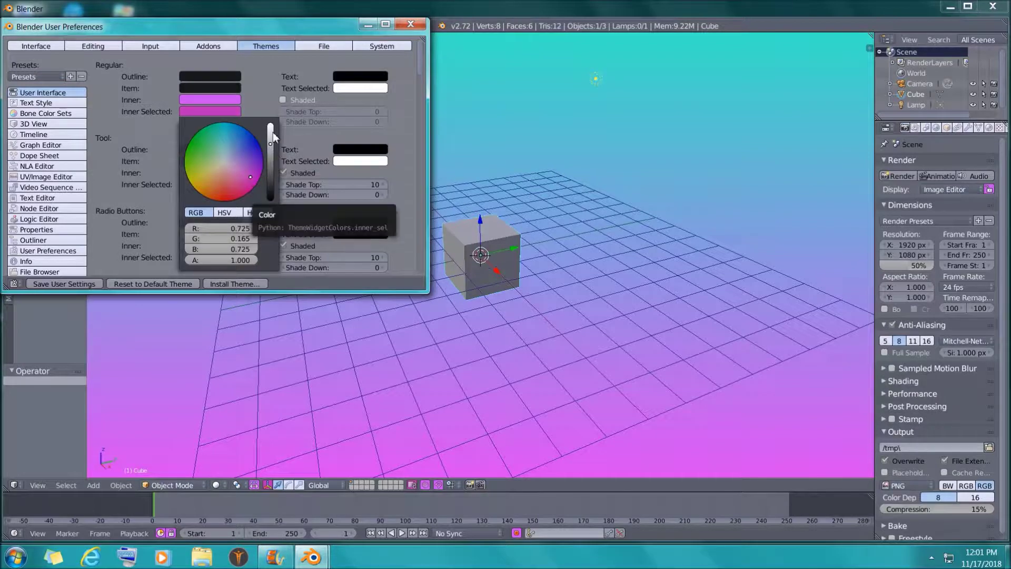
click(212, 77)
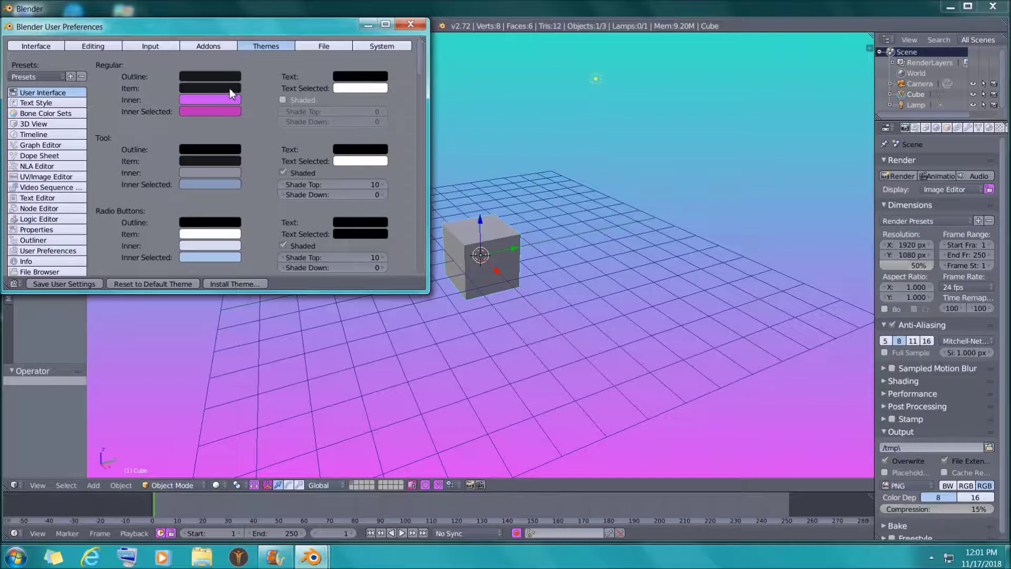
click(222, 184)
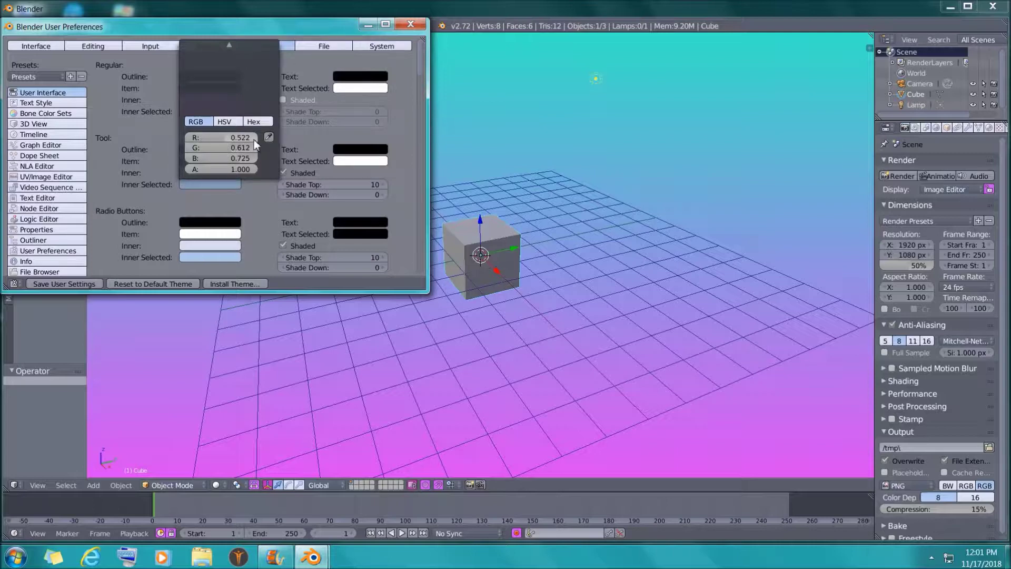
click(225, 122)
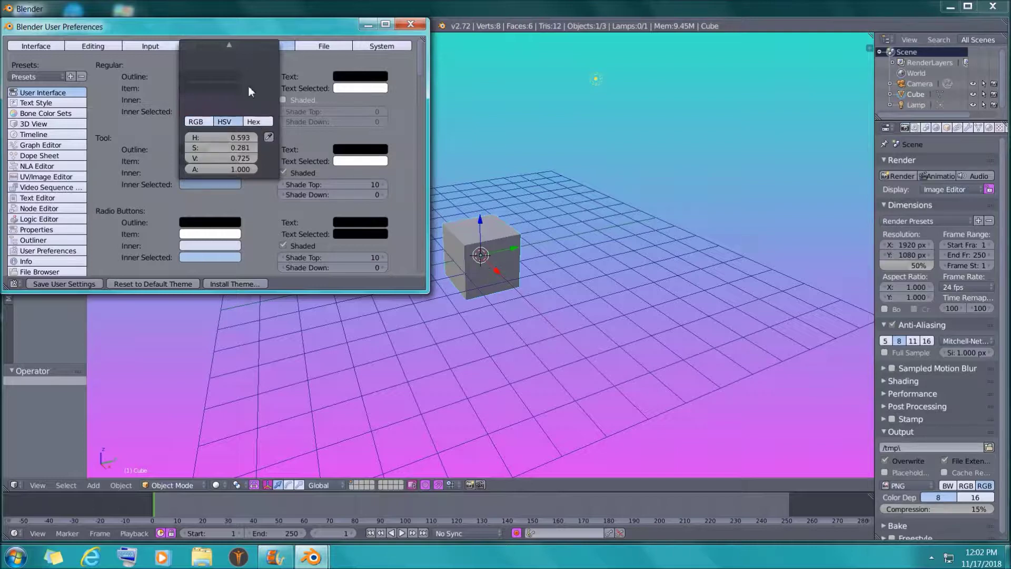
click(254, 194)
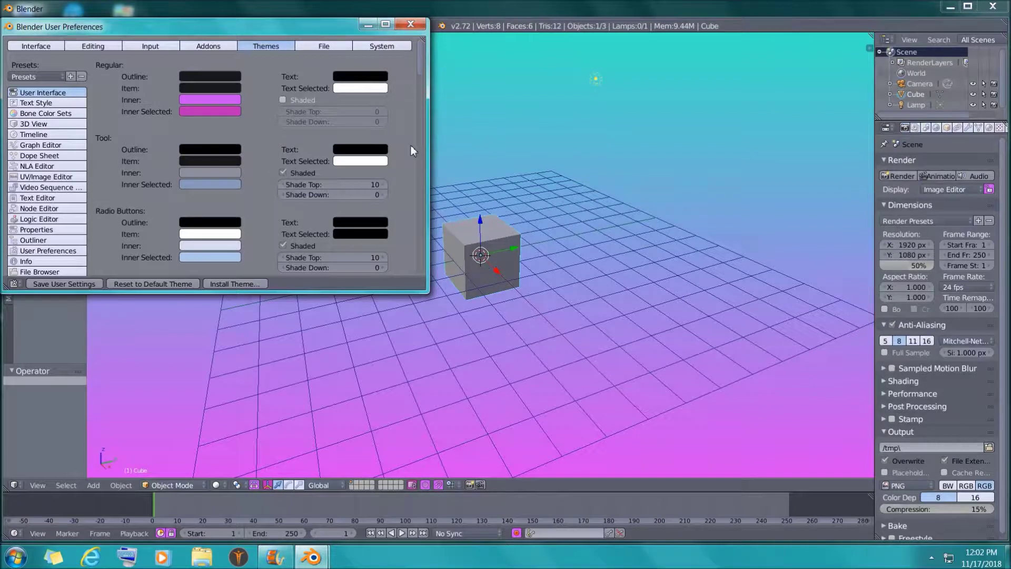
In the 3D View theme, set the lamp colour to a saturated yellow, HSV 0.168, 0.871, 0.941
click(59, 126)
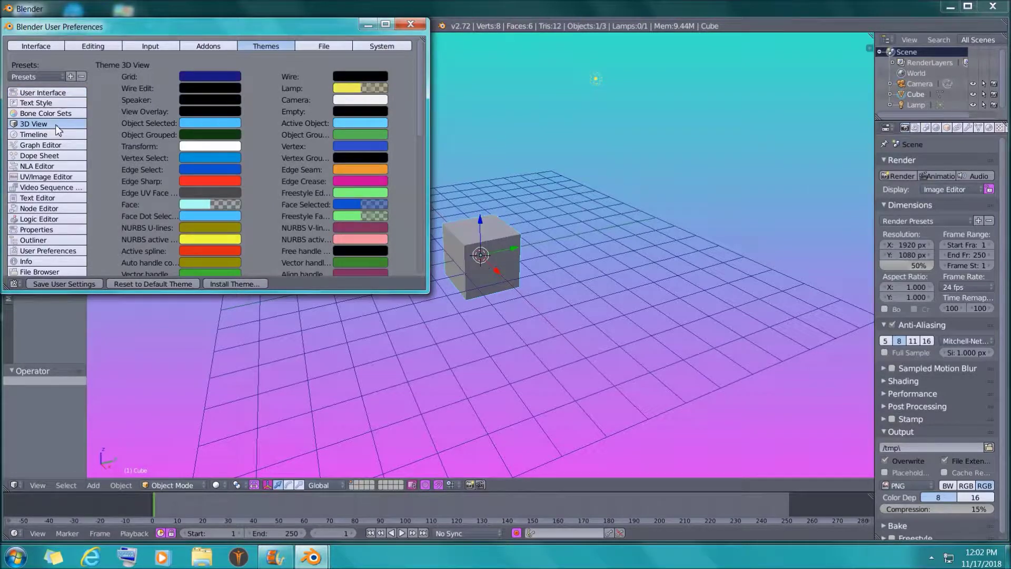
click(346, 92)
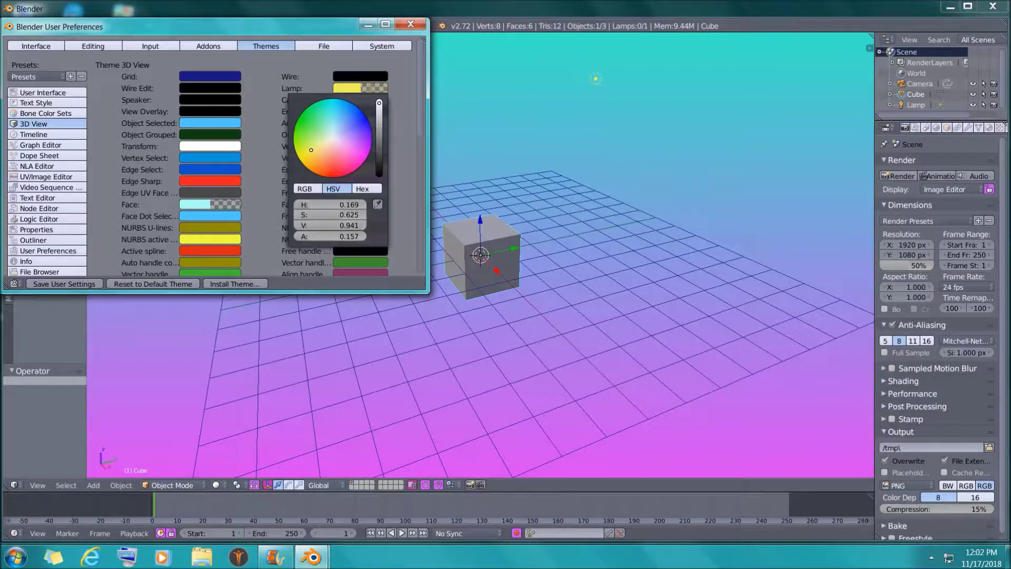
click(331, 139)
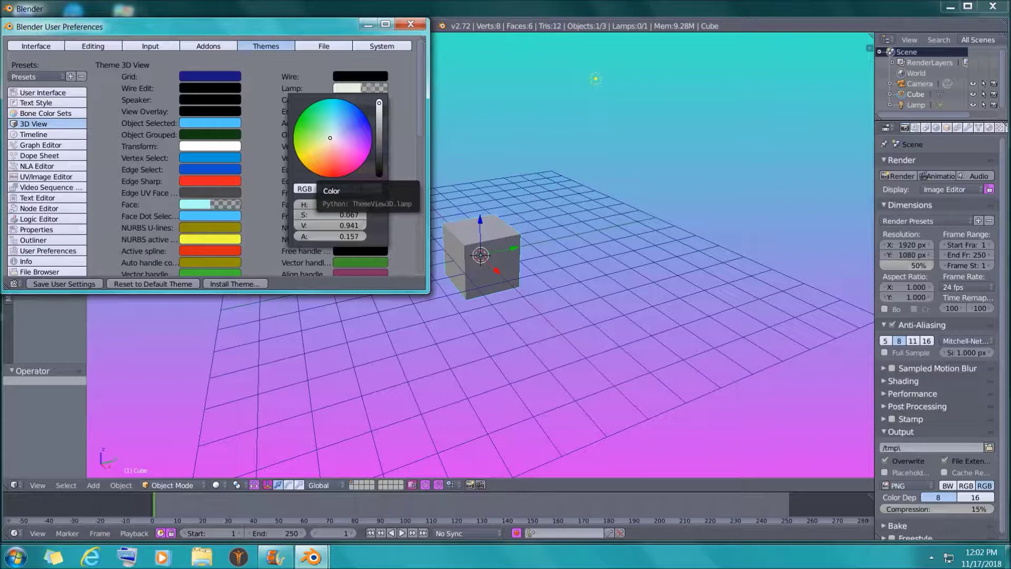
click(303, 156)
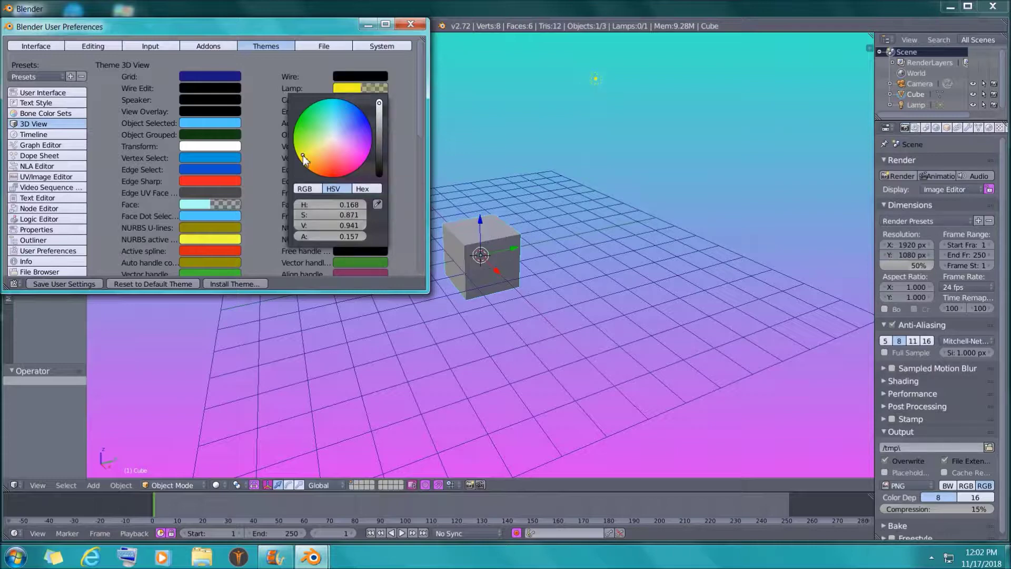
Brighten the 3D View grid colour to a vivid blue, HSV 0.667, 0.816, 0.961
click(309, 64)
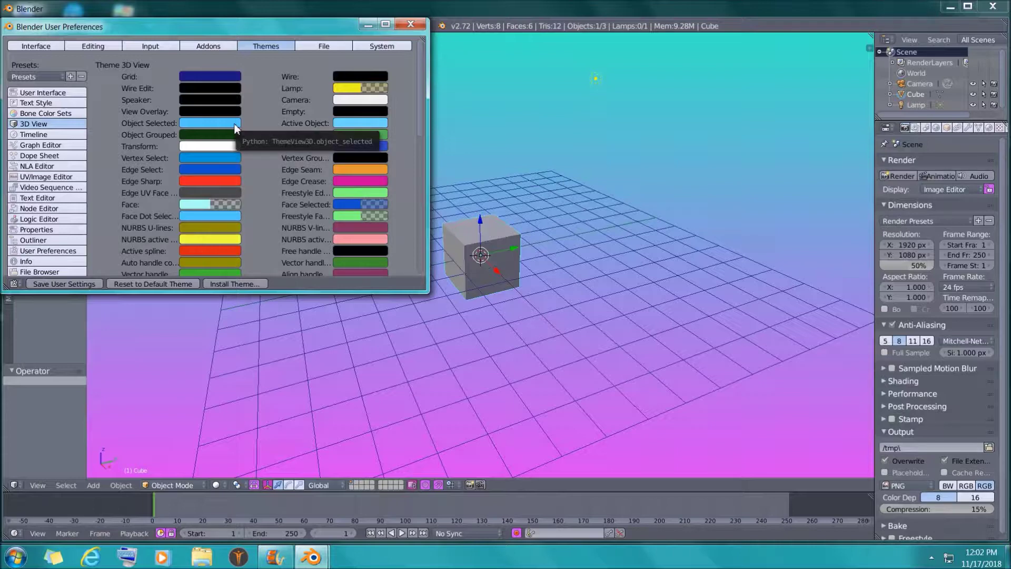
click(232, 74)
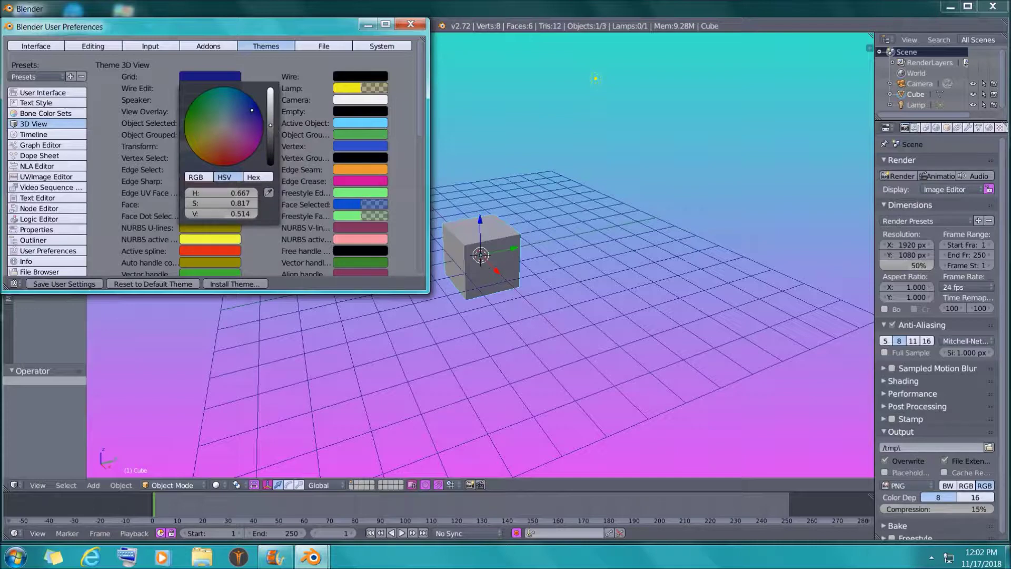
drag(270, 125, 270, 123)
scroll(271, 94, down, 2)
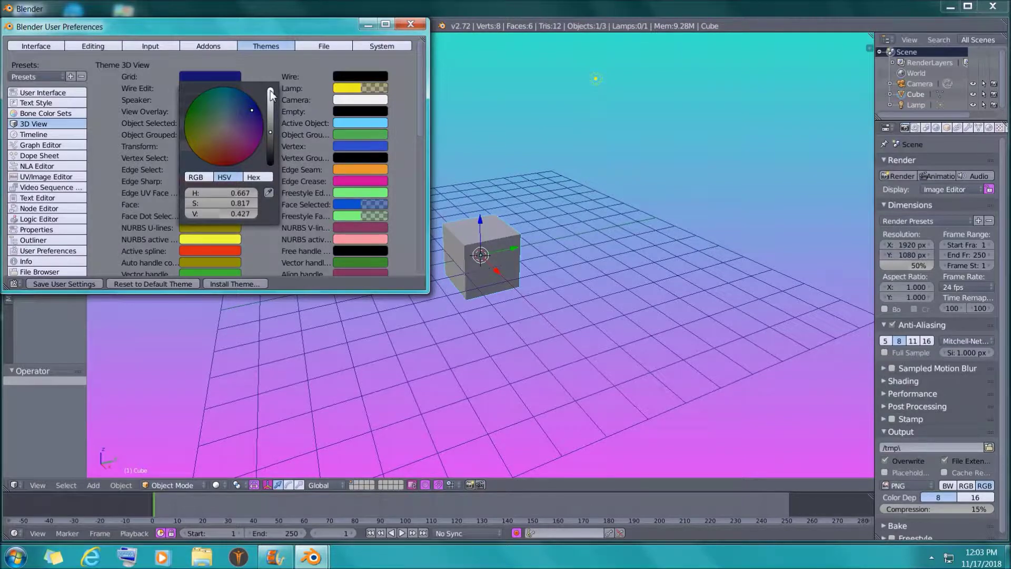
click(271, 93)
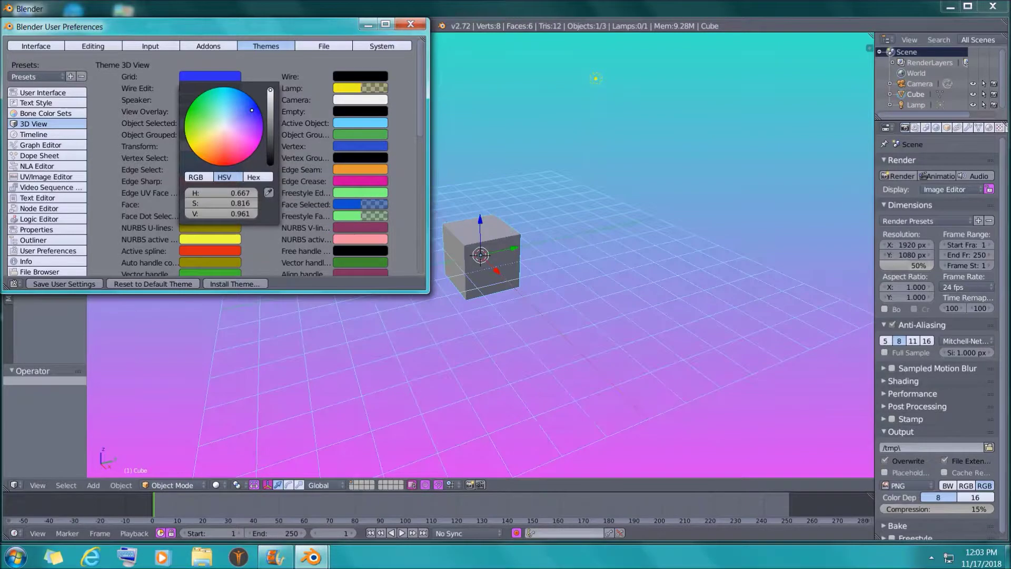
Try light blue, pink, green, salmon and several deeper blue shades for the 3D View grid colour
click(230, 109)
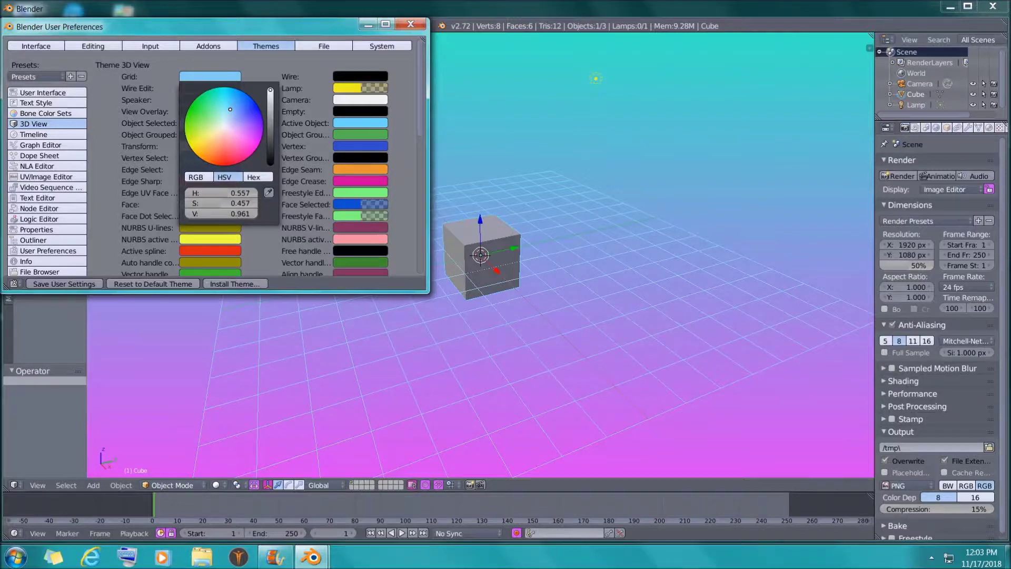
click(223, 121)
key(ctrl+v)
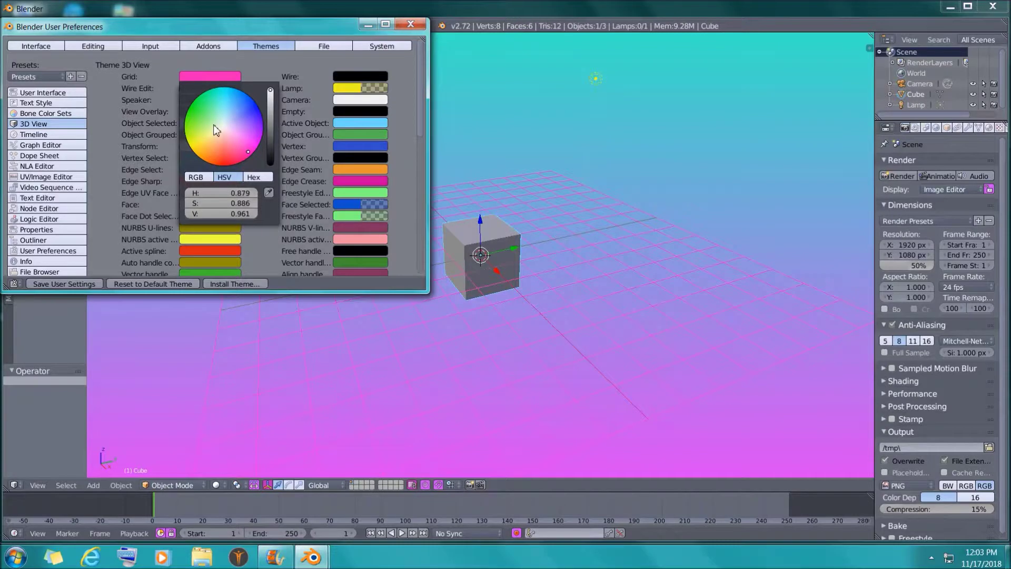
click(202, 108)
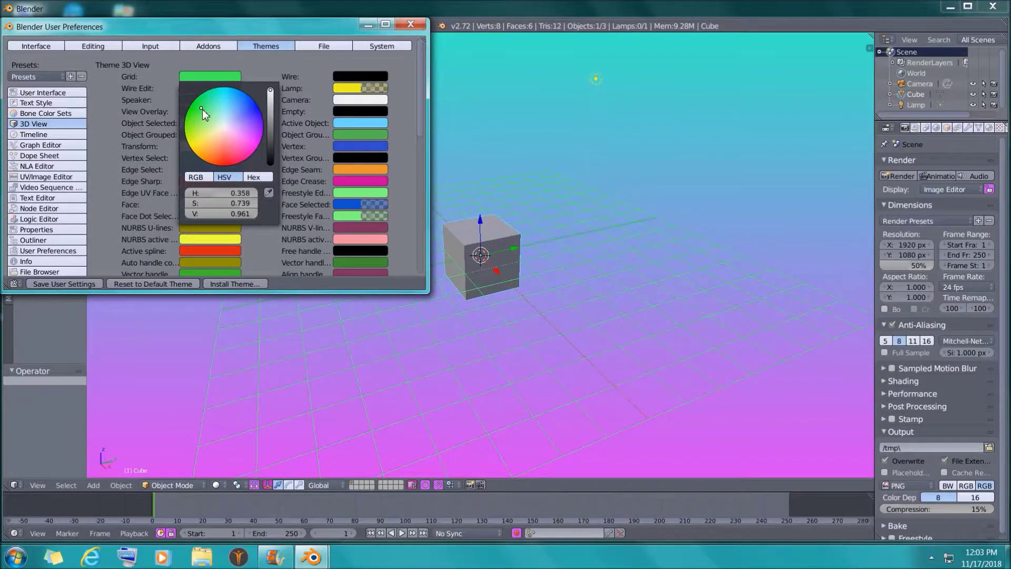
mouse_move(209, 130)
mouse_down()
mouse_move(203, 139)
mouse_move(231, 131)
mouse_up()
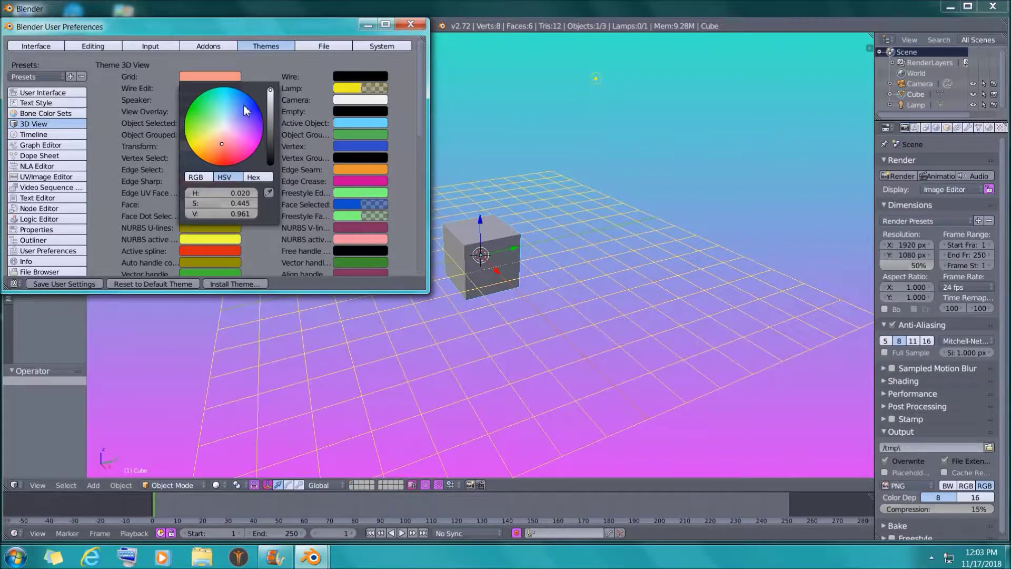
drag(245, 105, 198, 140)
drag(254, 125, 243, 96)
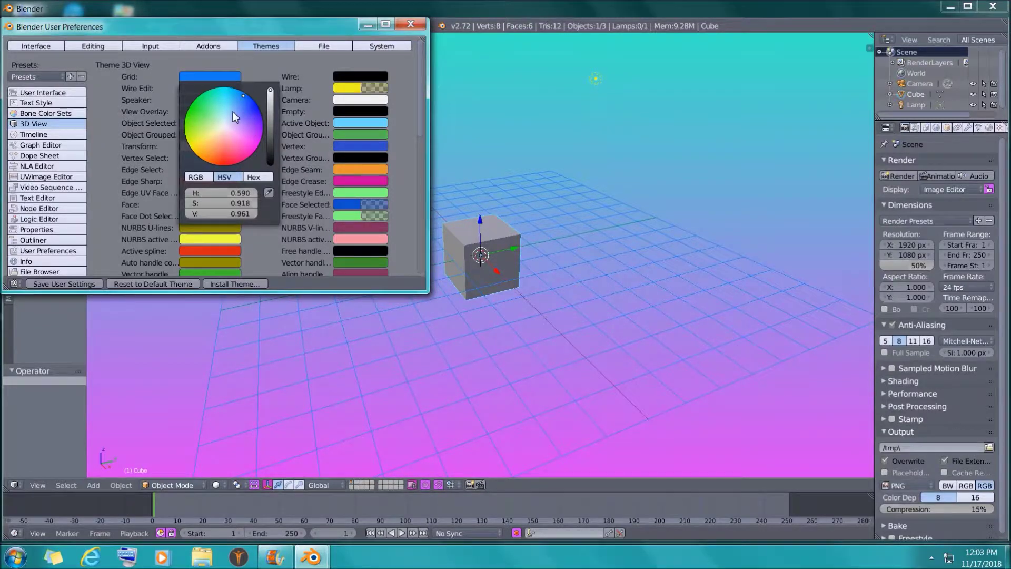
drag(255, 116, 249, 103)
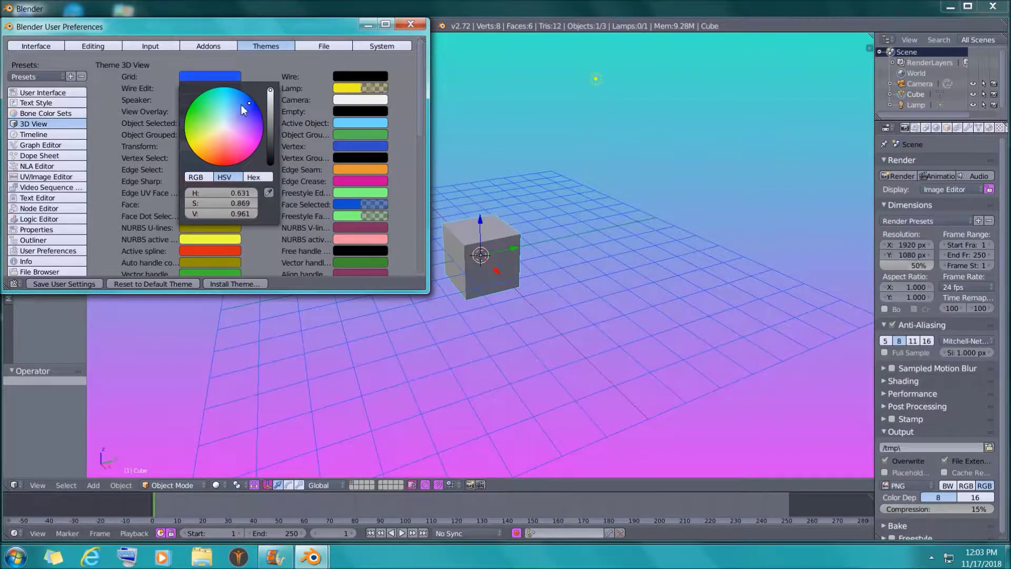
click(252, 109)
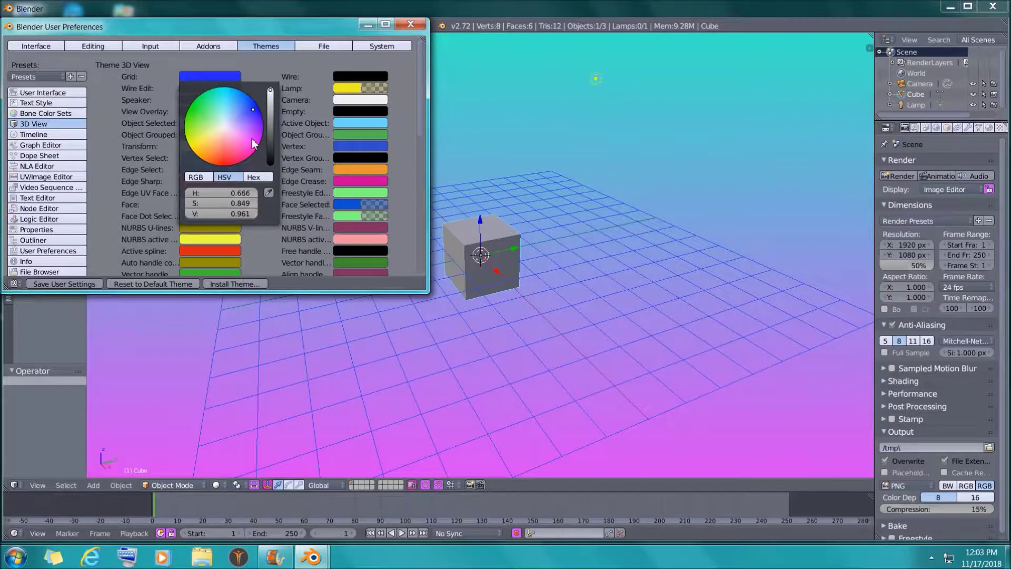
drag(225, 98, 227, 128)
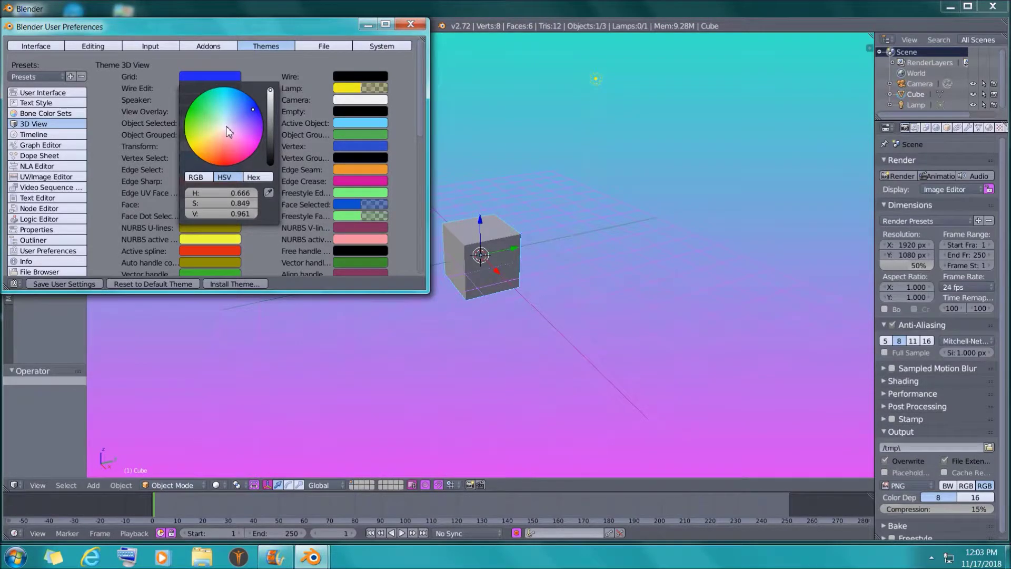
Set the 3D View grid colour to near-white and the Face colour to bright magenta-pink
click(226, 126)
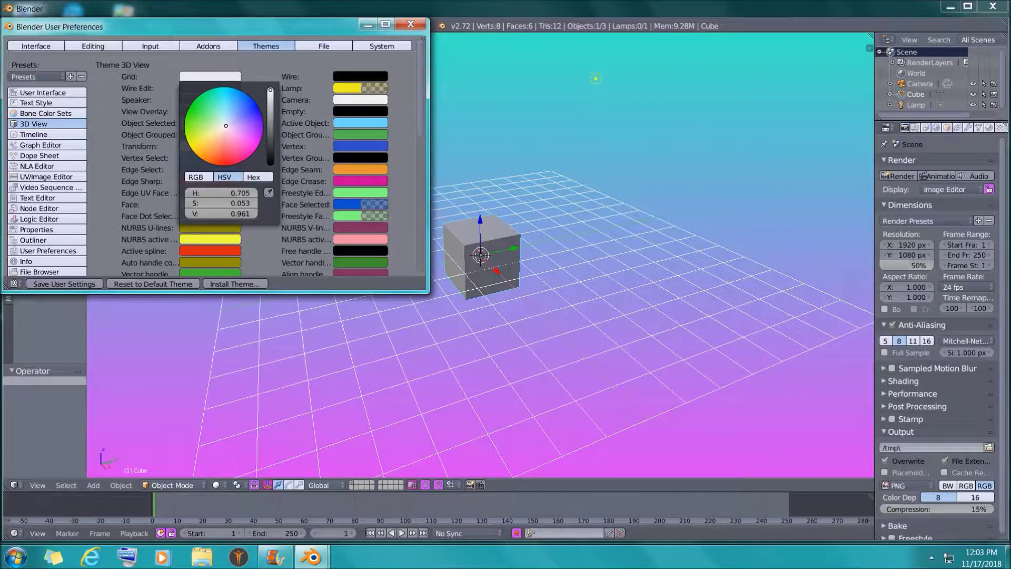
drag(226, 126, 223, 124)
click(255, 67)
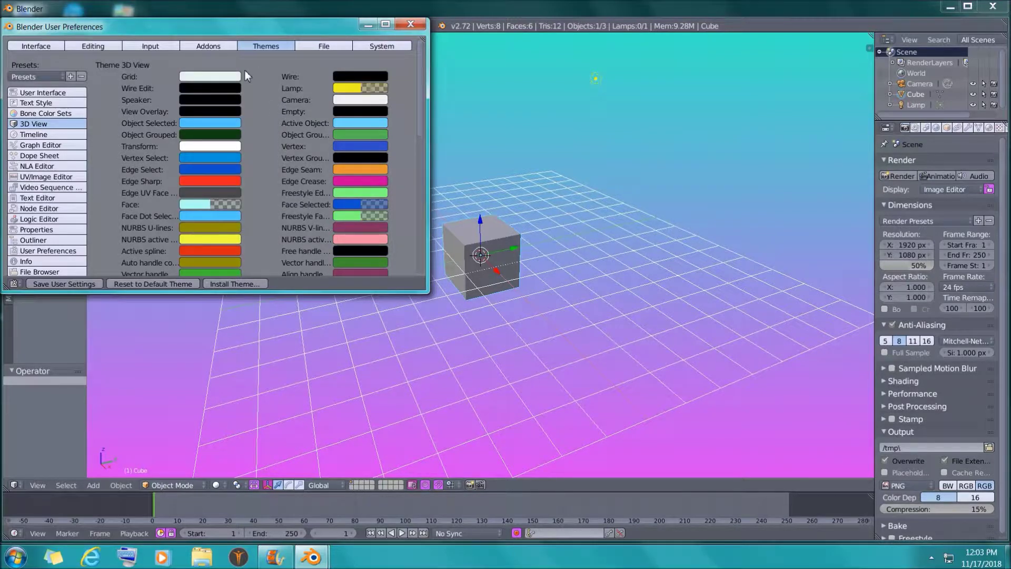
click(204, 204)
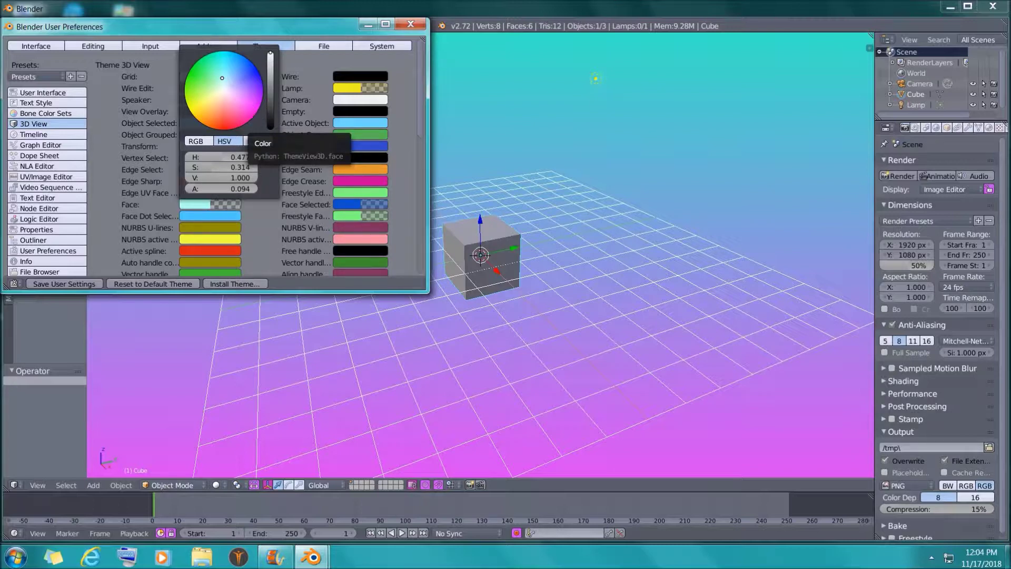
click(254, 113)
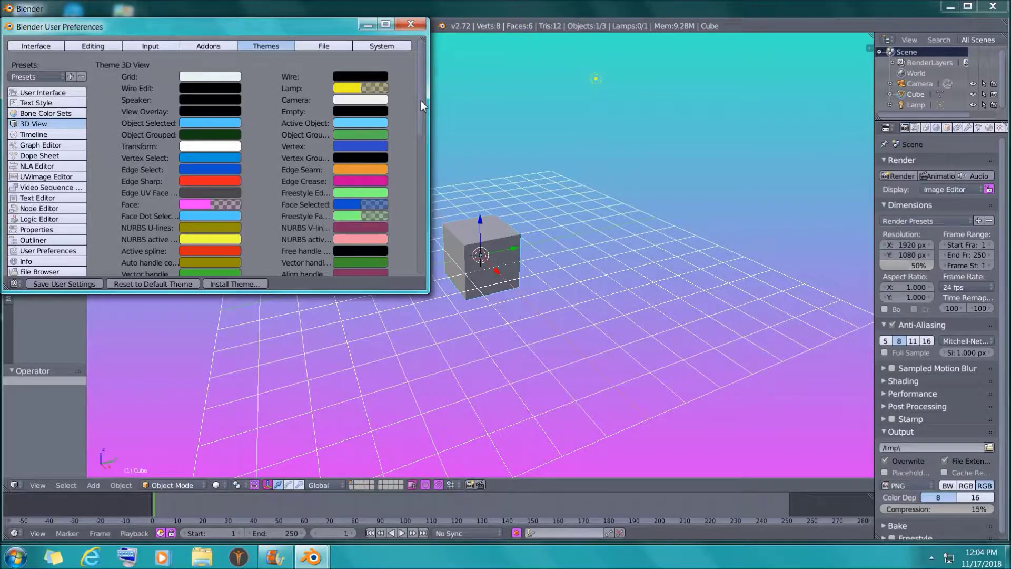
In the 3D View's Theme Space Settings, lighten the Region Background colour to a pale lavender-blue
scroll(368, 94, down, 1)
scroll(380, 86, up, 1)
scroll(421, 143, down, 5)
scroll(419, 161, down, 2)
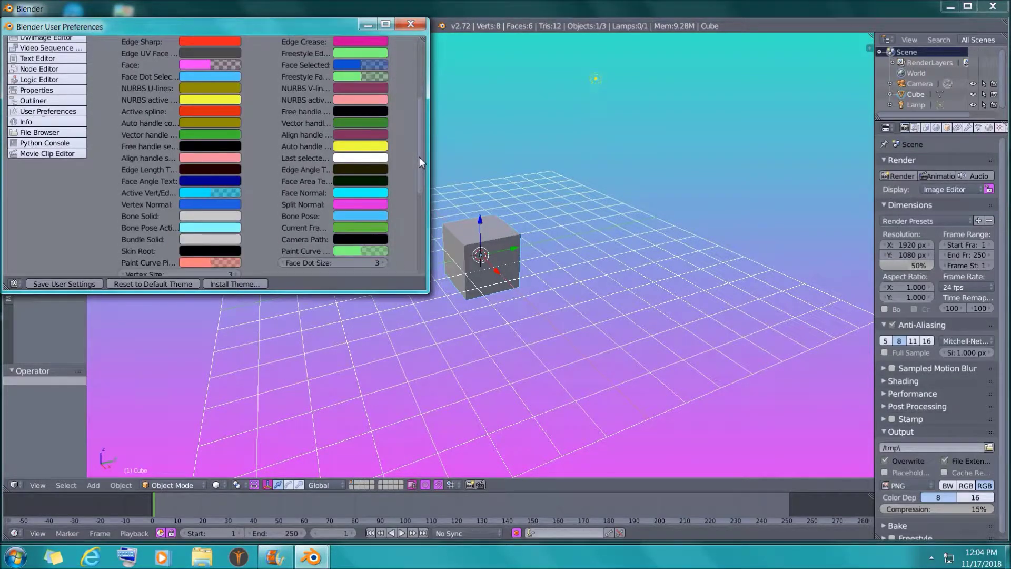
scroll(419, 158, down, 1)
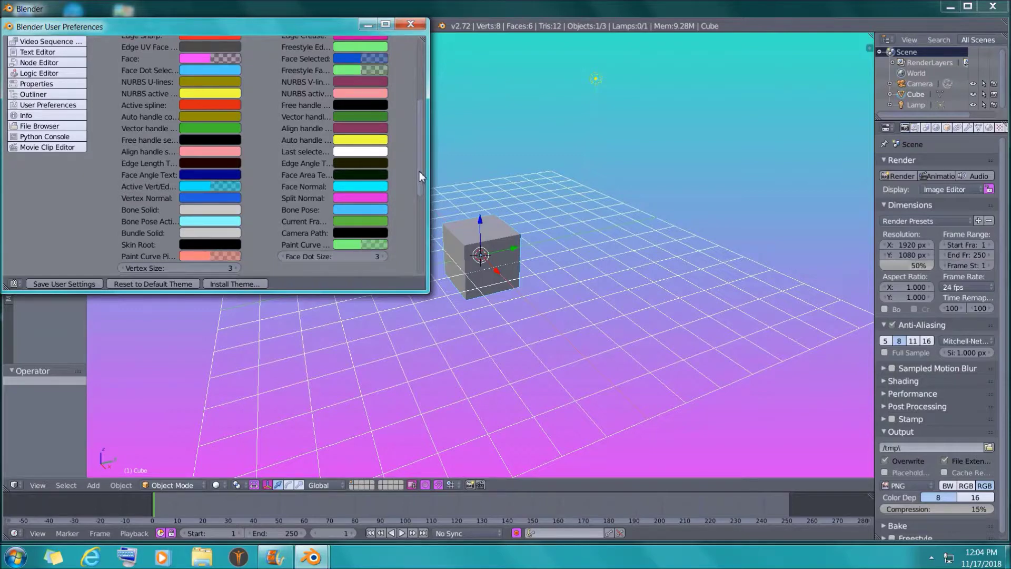
scroll(419, 171, down, 2)
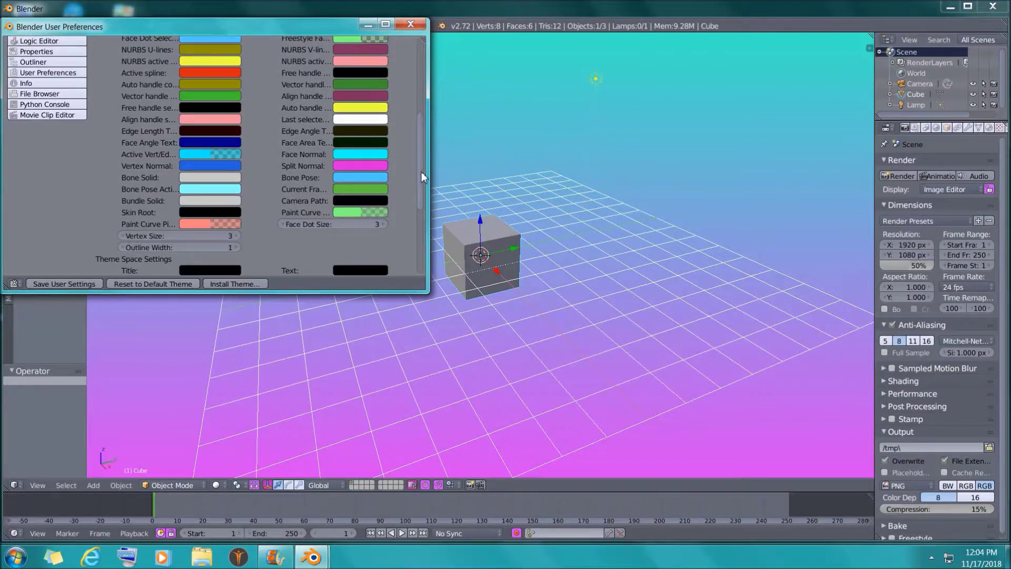
scroll(419, 181, down, 5)
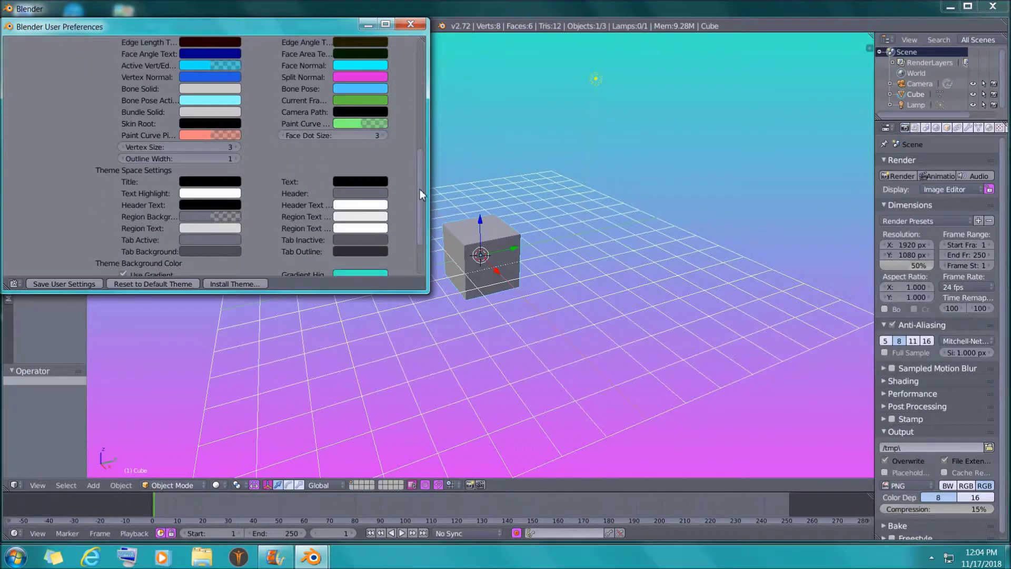
click(197, 217)
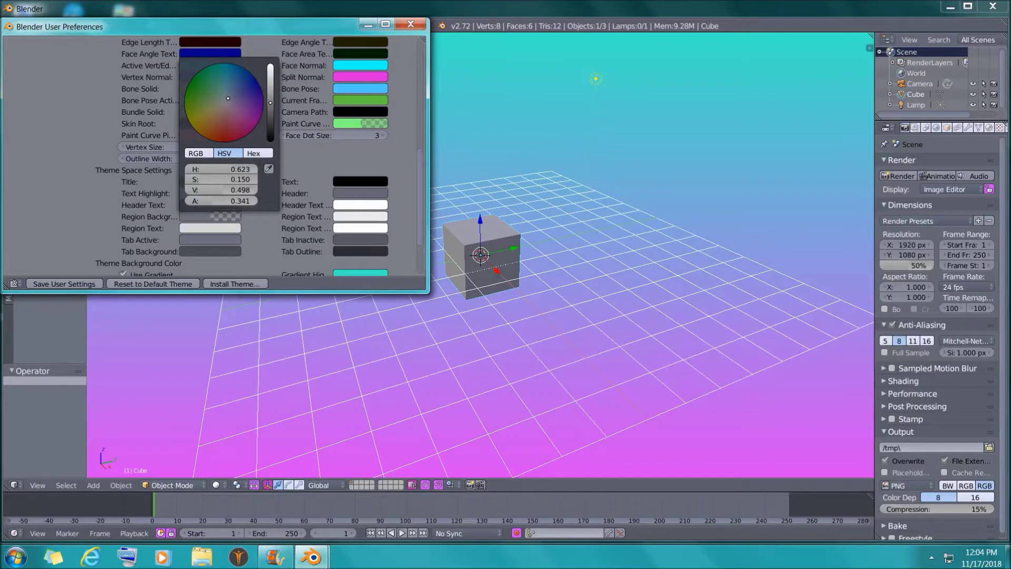
click(270, 68)
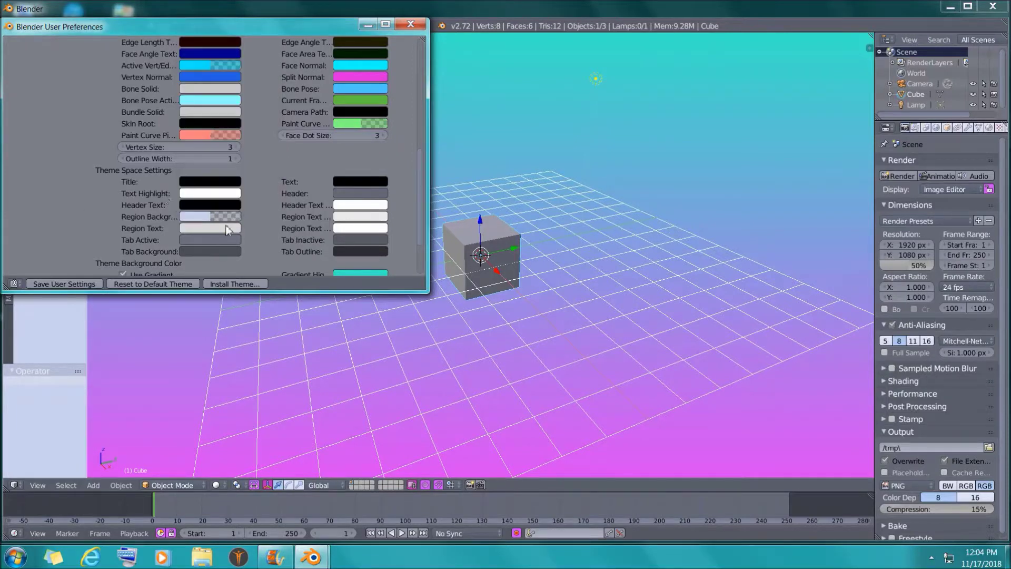
Brighten the Tab Active colour in the Theme Space Settings and set it to a bright green
click(208, 240)
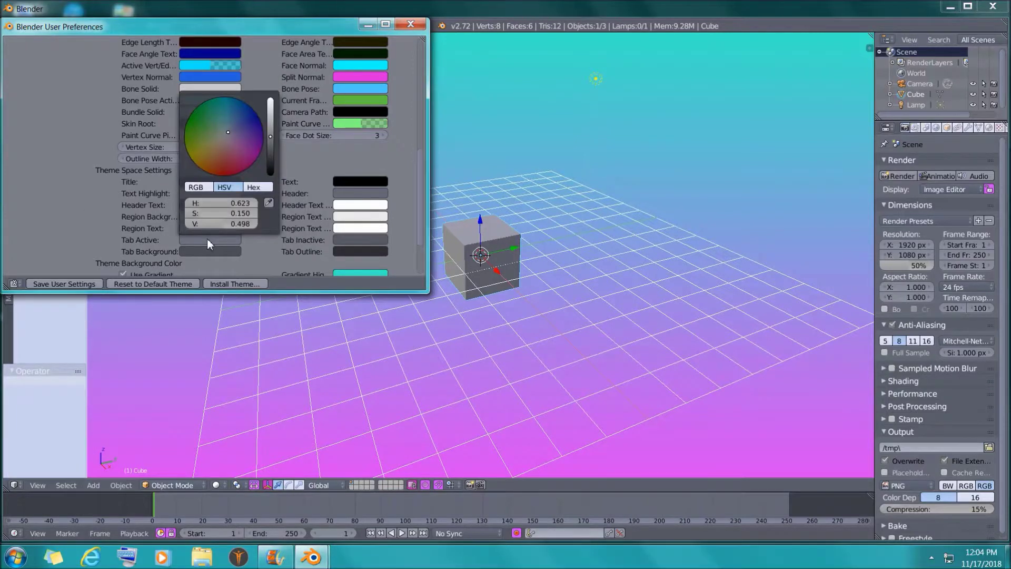
click(271, 100)
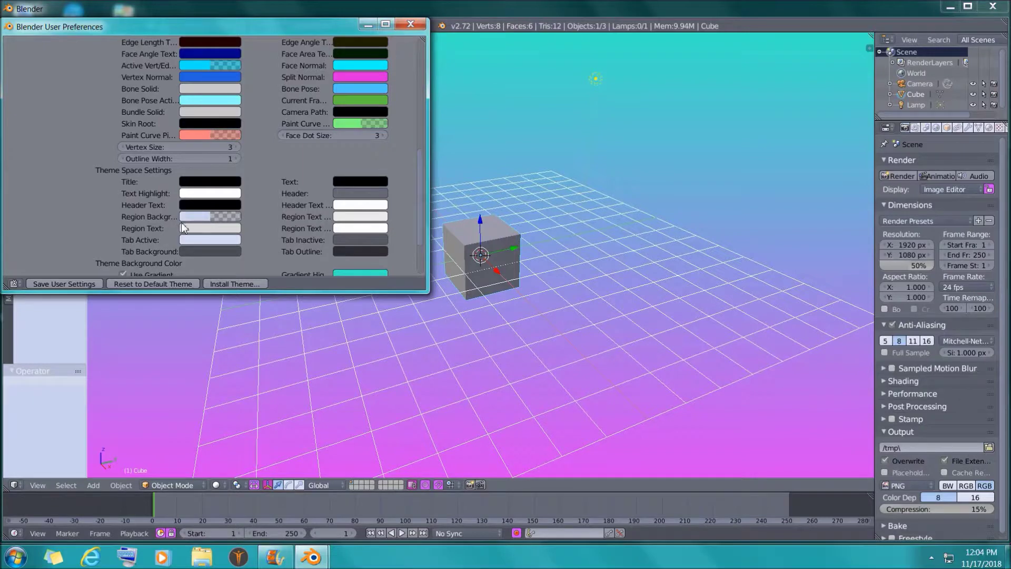
click(189, 241)
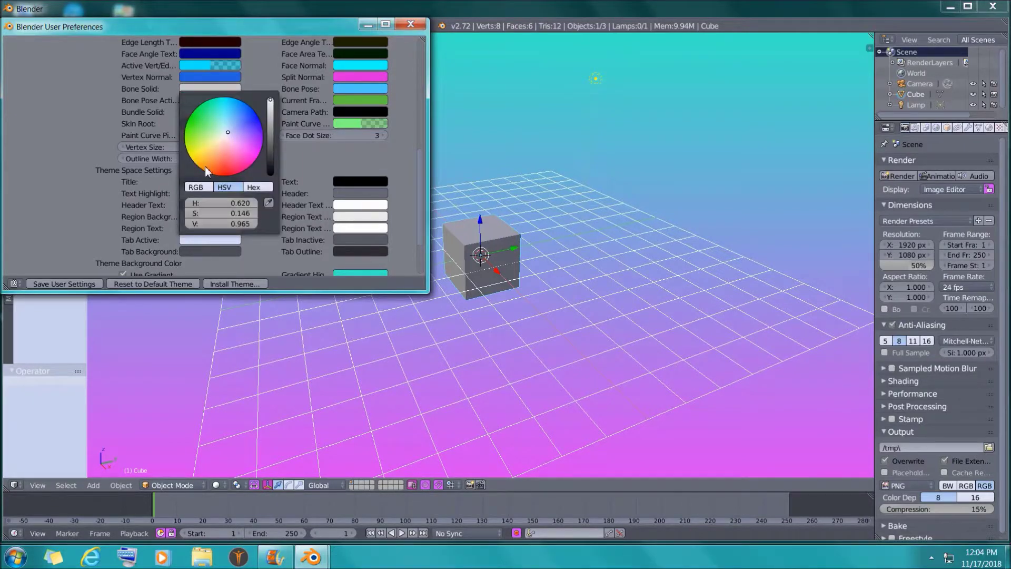
click(195, 128)
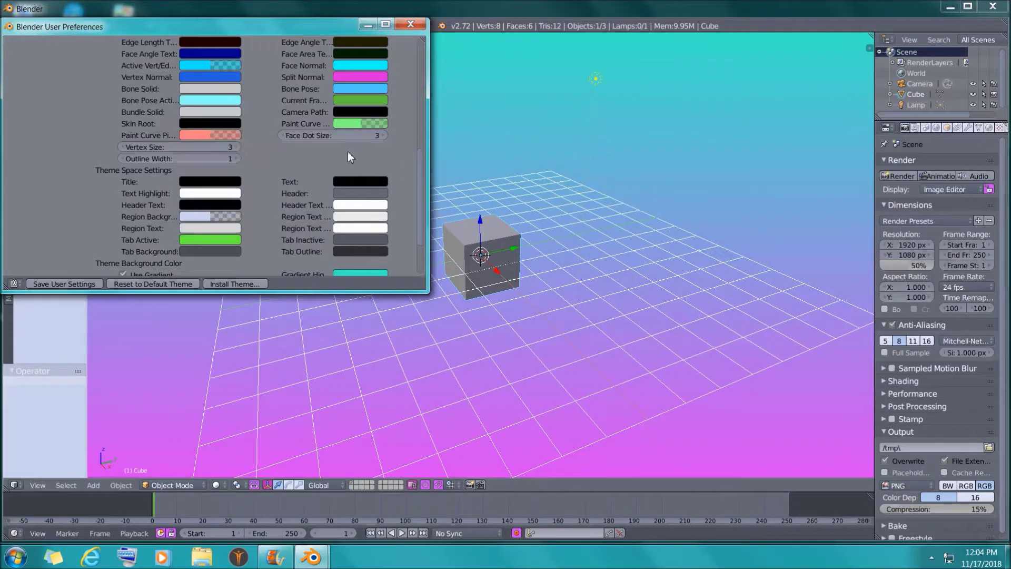
Set the Theme Space Settings' Header colour to bright cyan, HSV 0.493, 0.601, 0.914
click(353, 193)
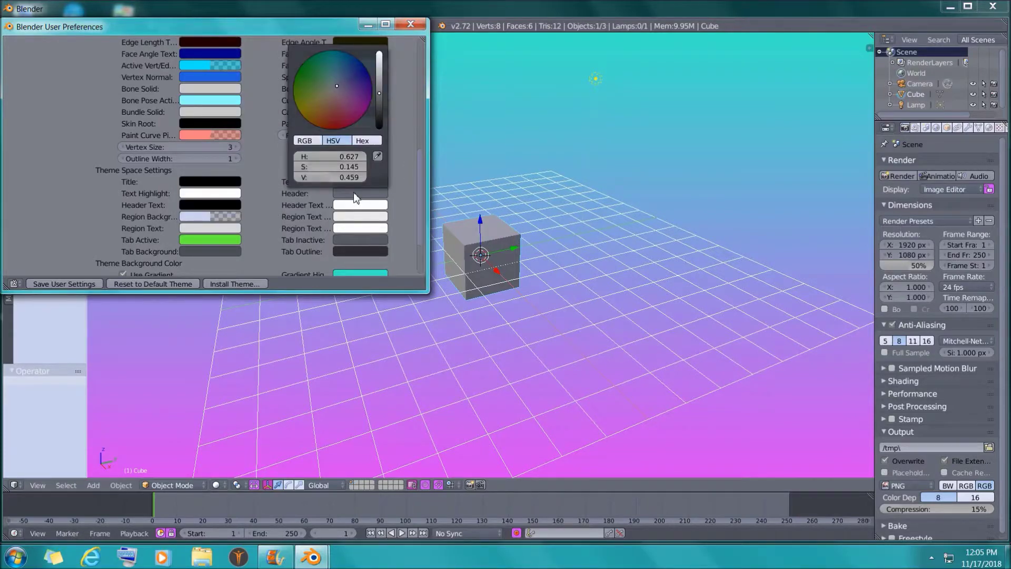
click(379, 59)
click(380, 58)
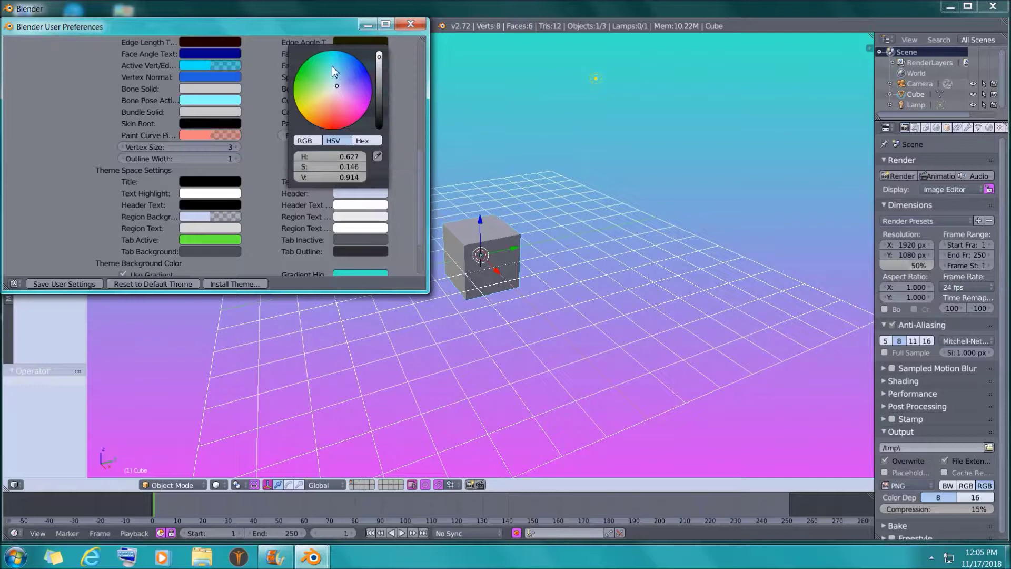
drag(337, 86, 332, 67)
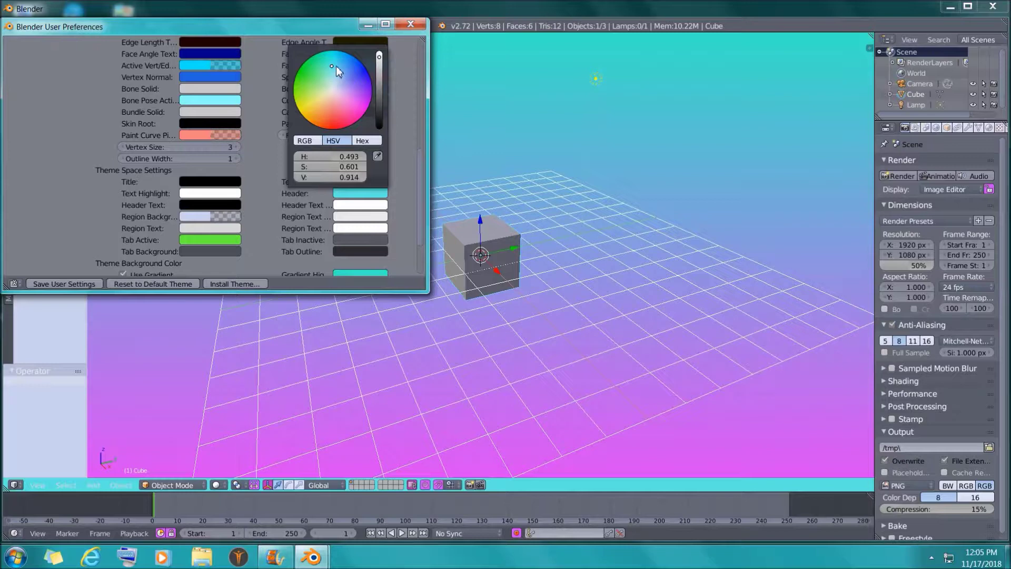
click(391, 61)
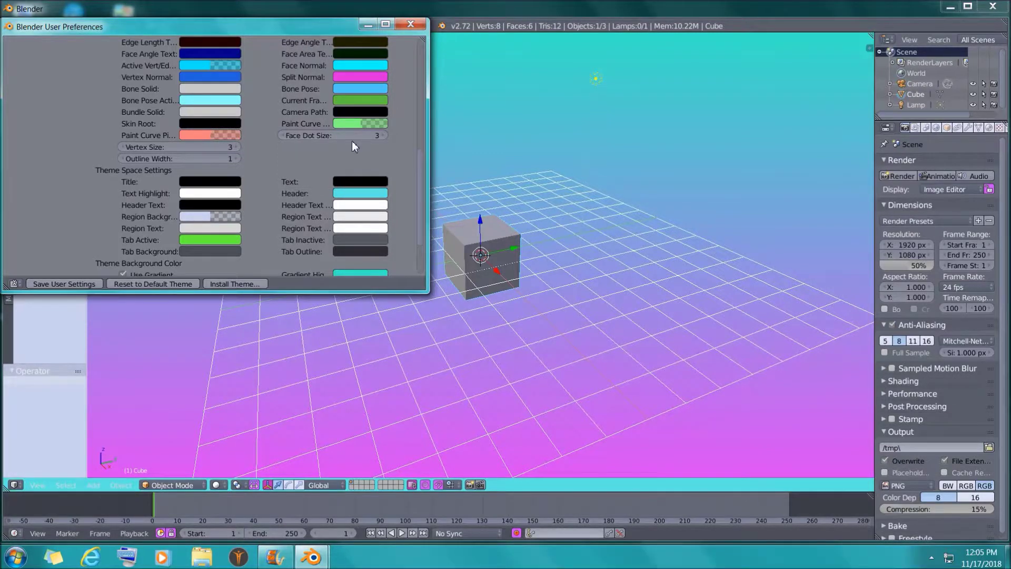
Lighten the Tab Background colour in the Theme Space Settings to a pale blue
scroll(386, 149, down, 1)
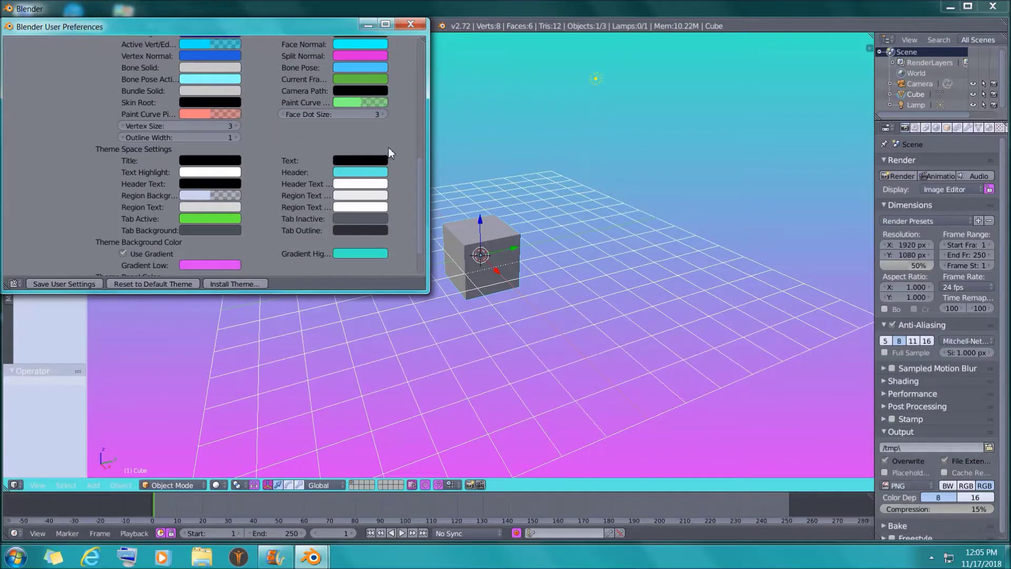
scroll(360, 216, down, 1)
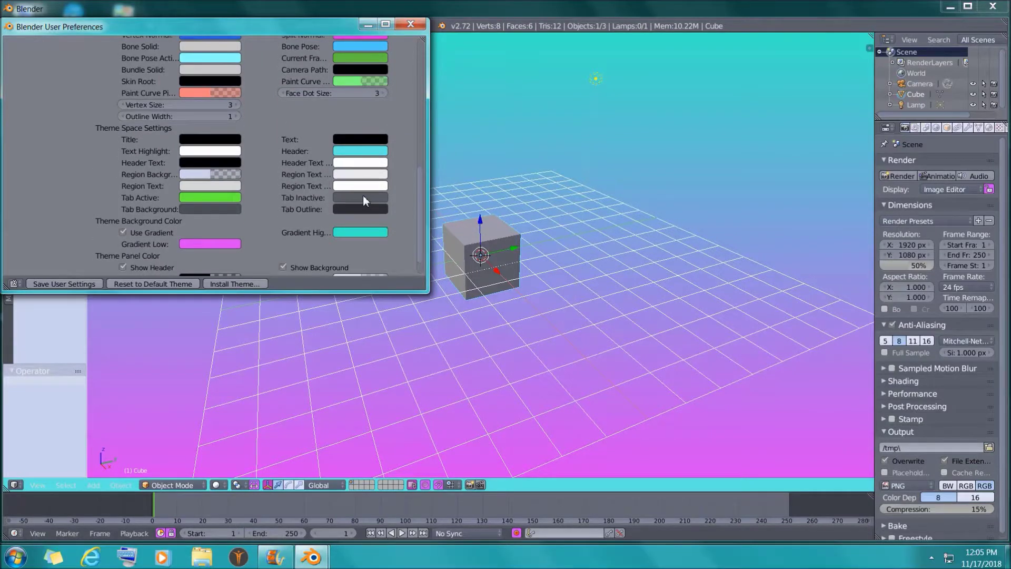
click(218, 209)
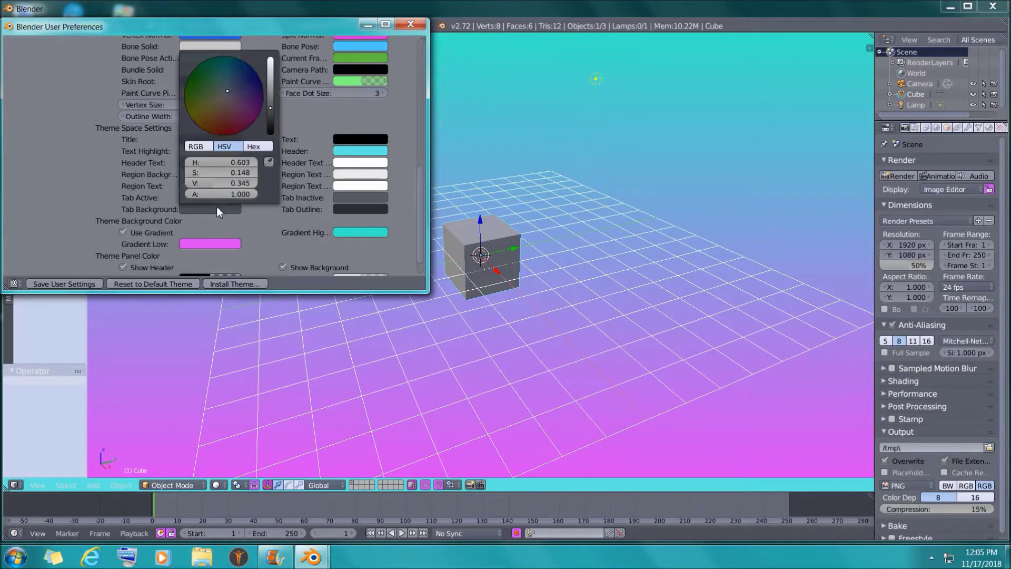
click(270, 59)
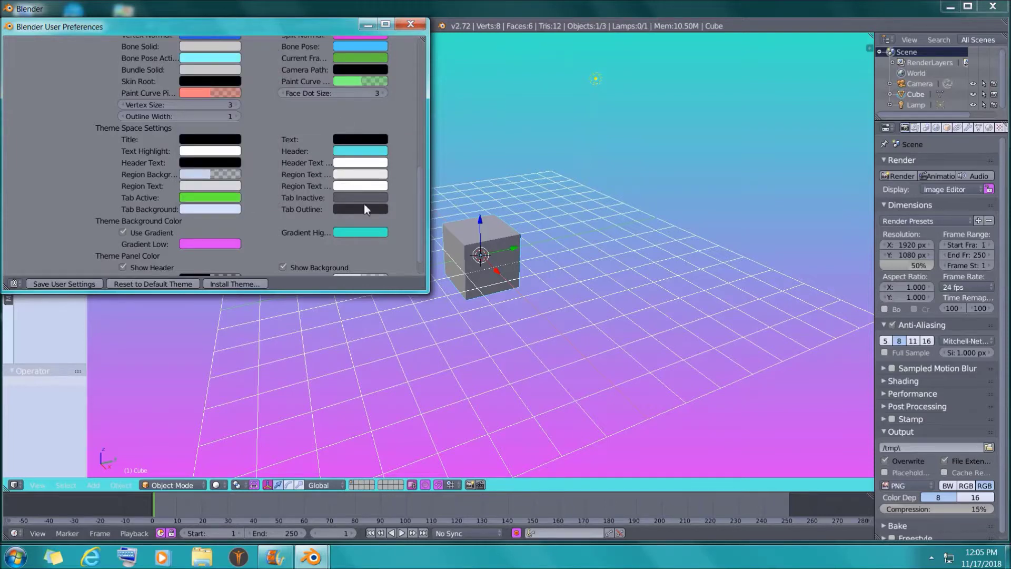
scroll(361, 216, down, 2)
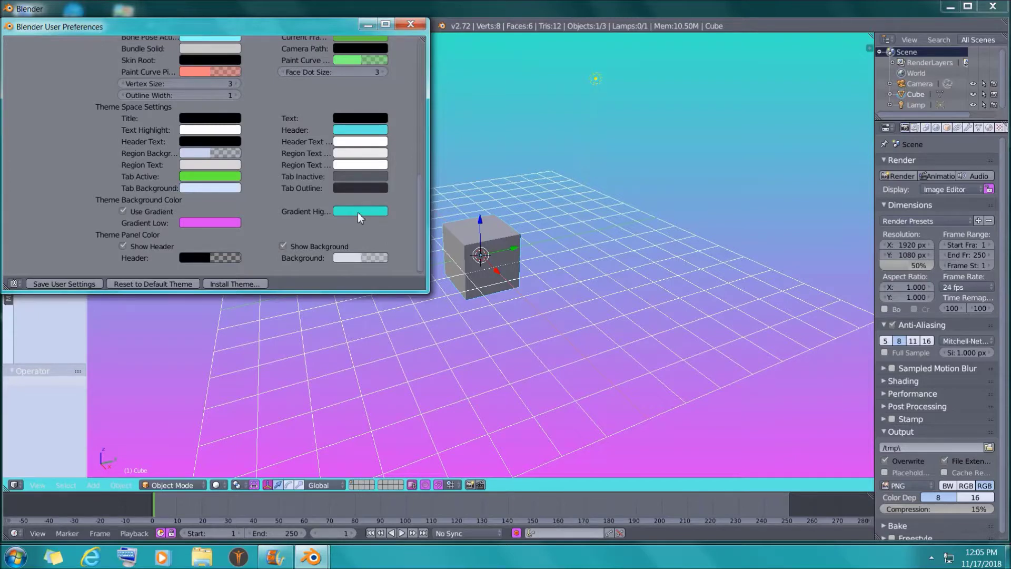
Set the 3D View background's Gradient Low to violet, HSV 0.731, 0.671, 0.953, and Gradient High to bright green, and close the preferences
click(218, 222)
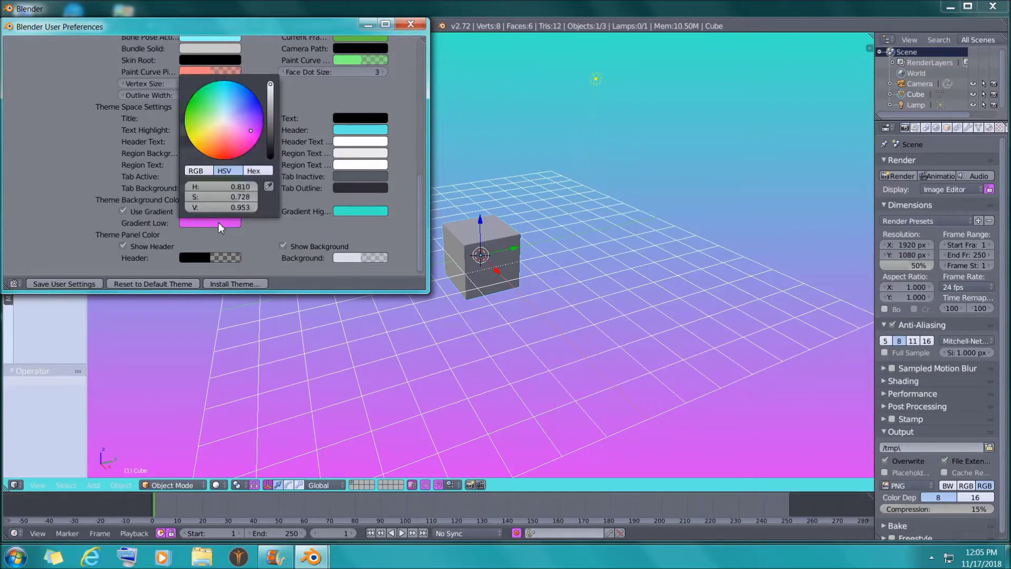
click(250, 118)
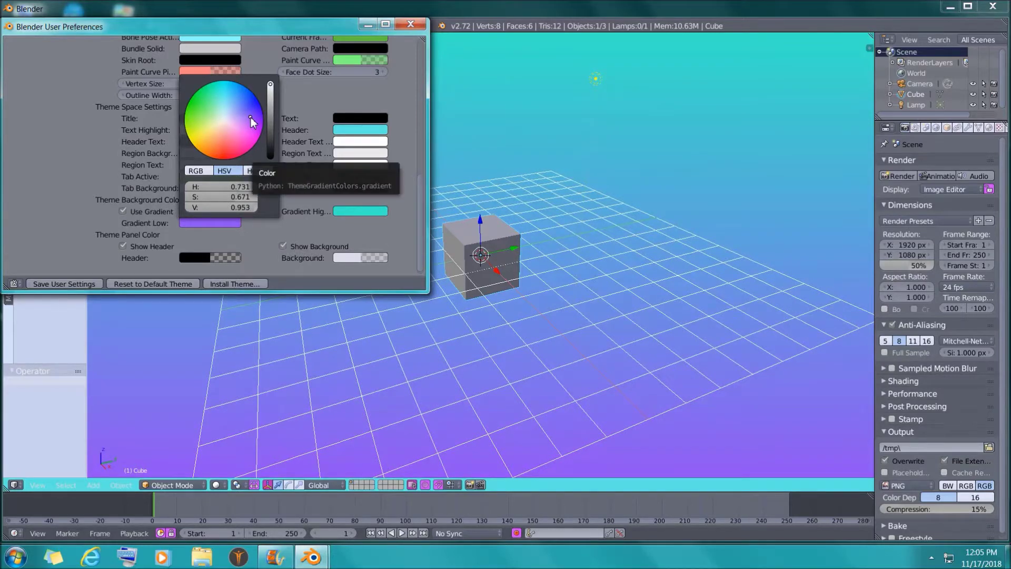
click(372, 210)
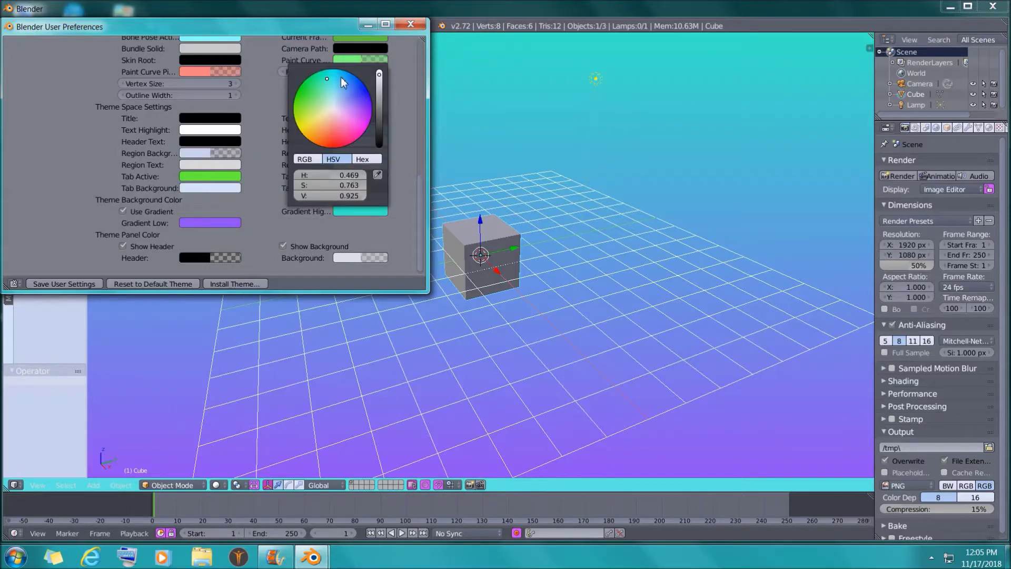
click(303, 99)
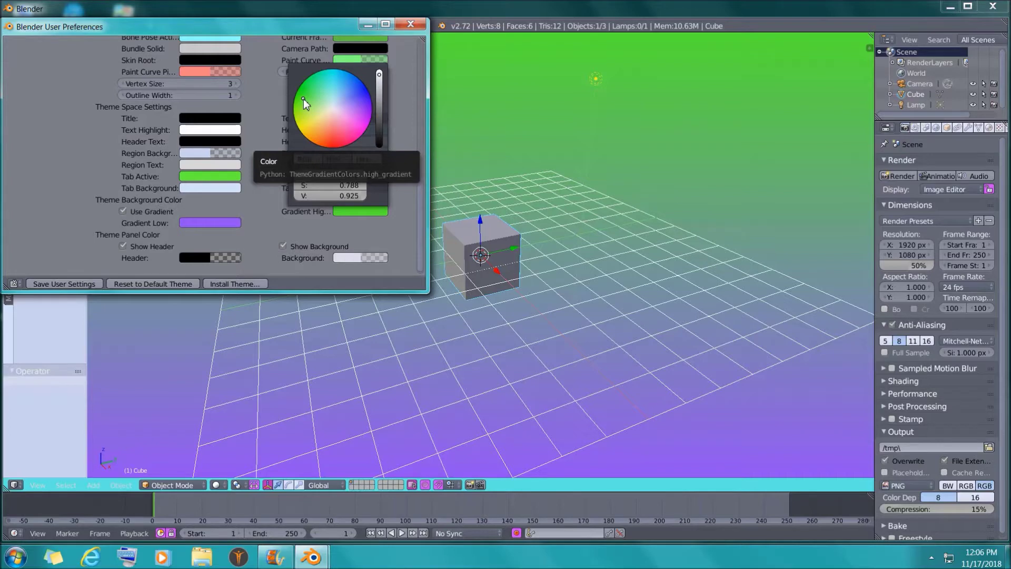
click(414, 88)
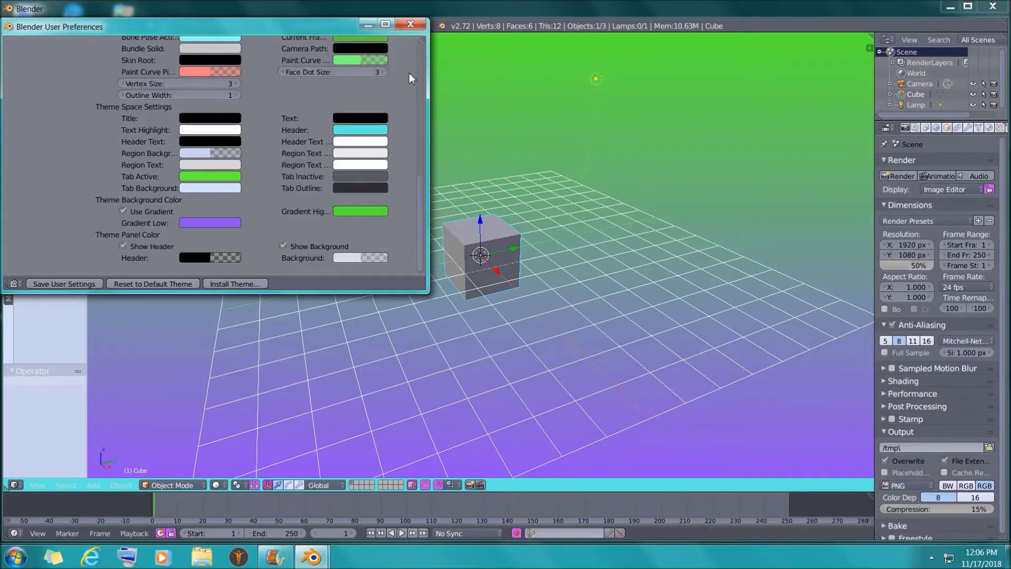
click(410, 24)
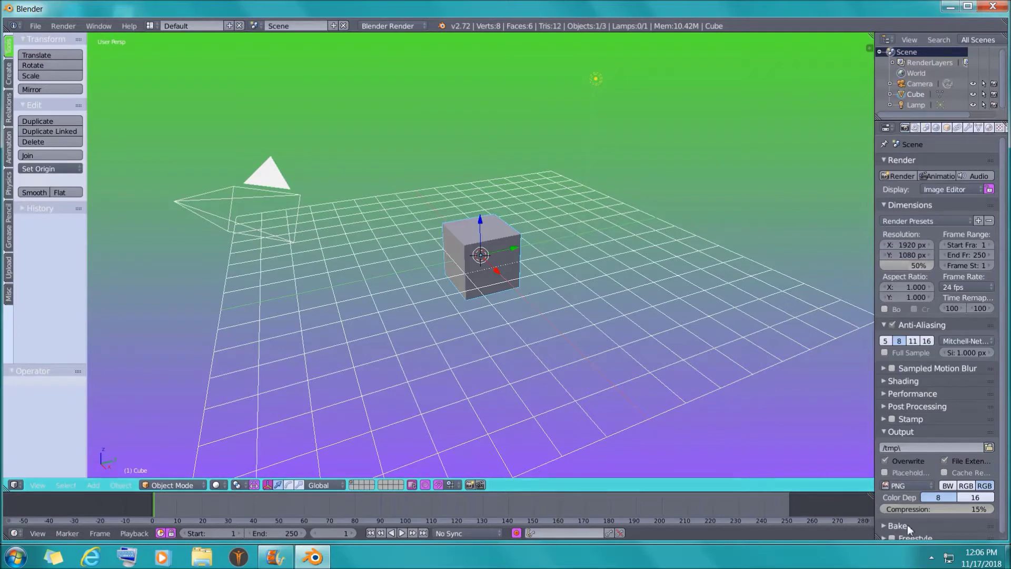
Switch from Blender to ShareX and examine its capture history and the available capture options
click(950, 8)
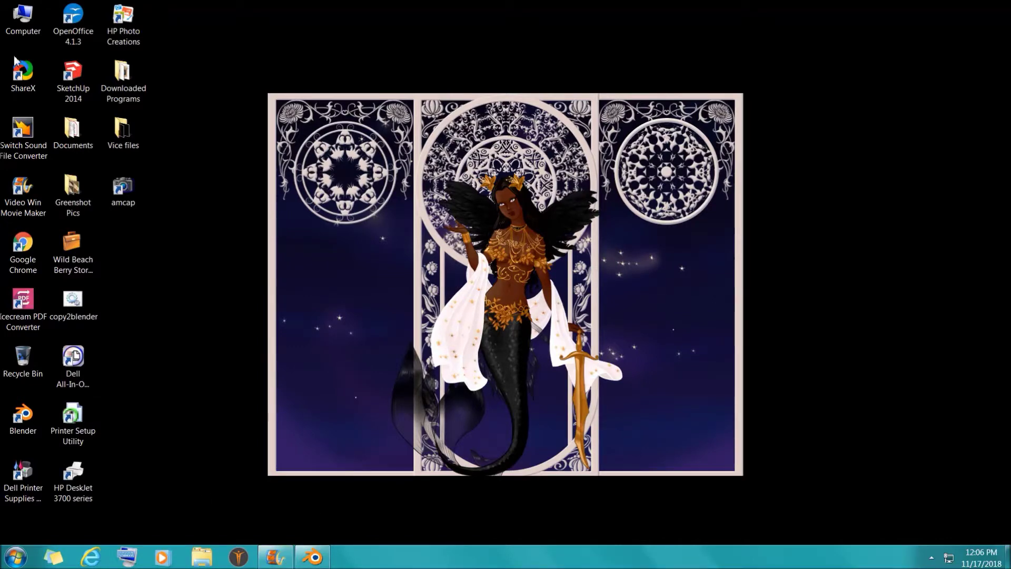
click(18, 74)
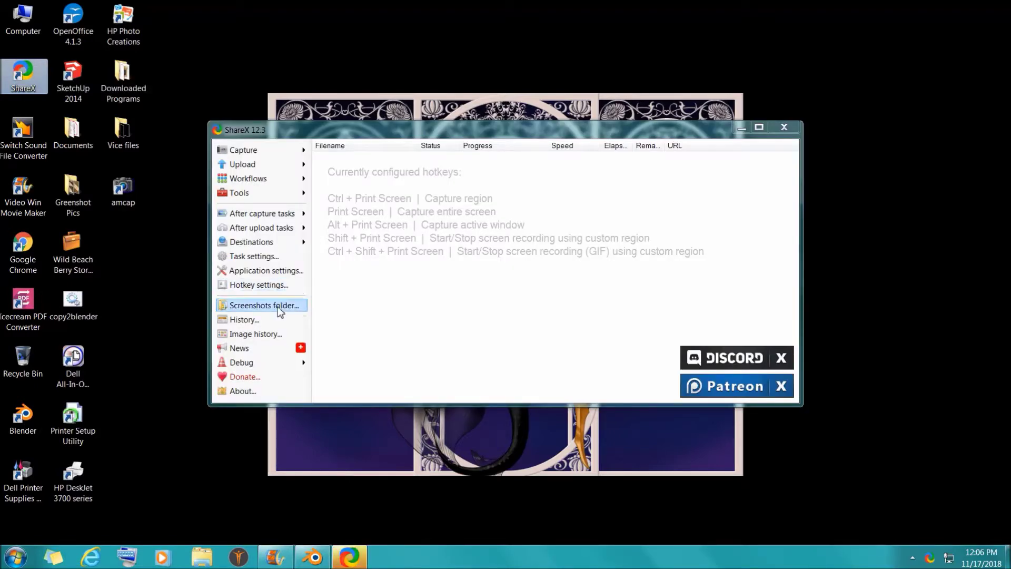
click(255, 320)
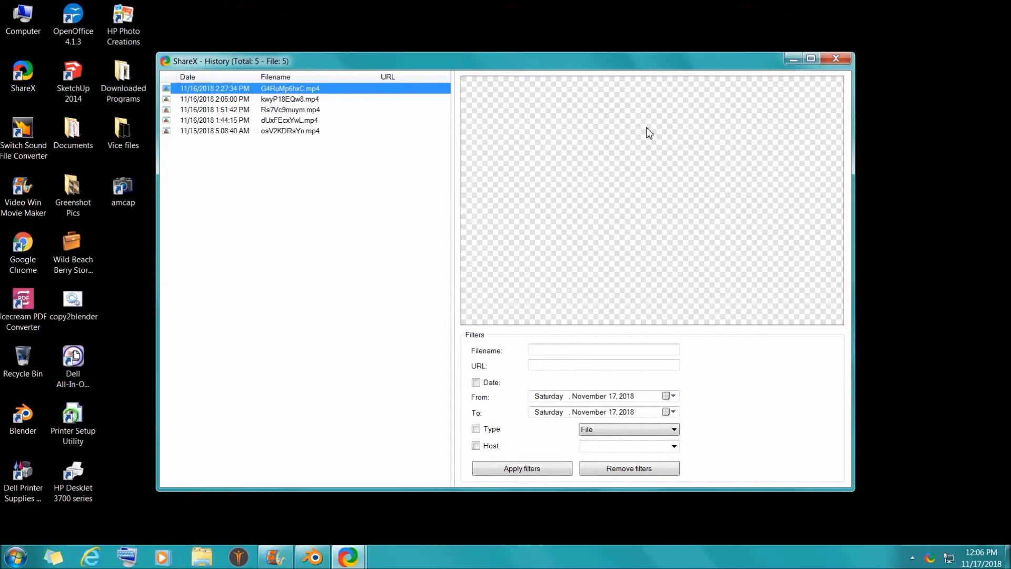
click(836, 59)
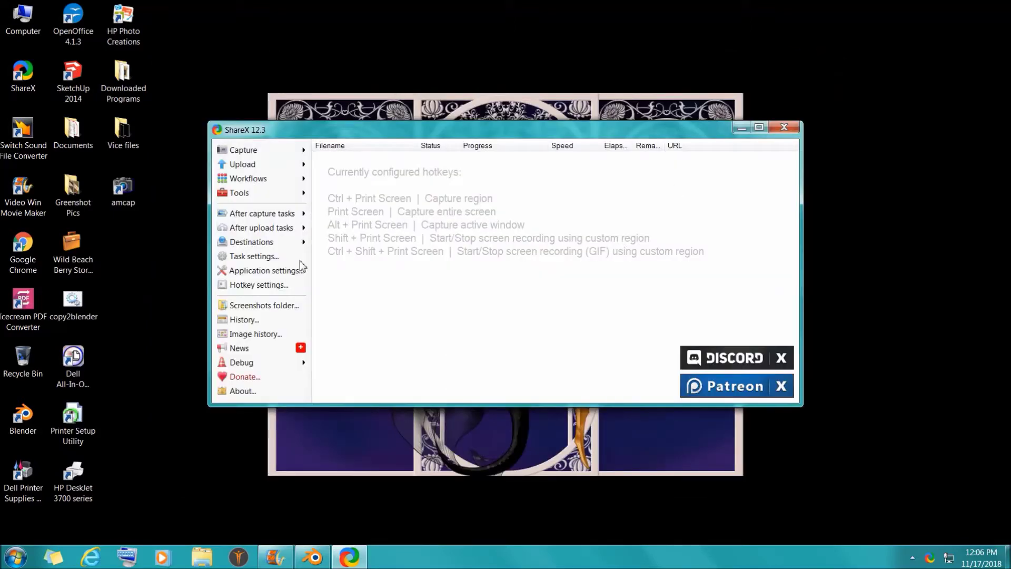
click(301, 153)
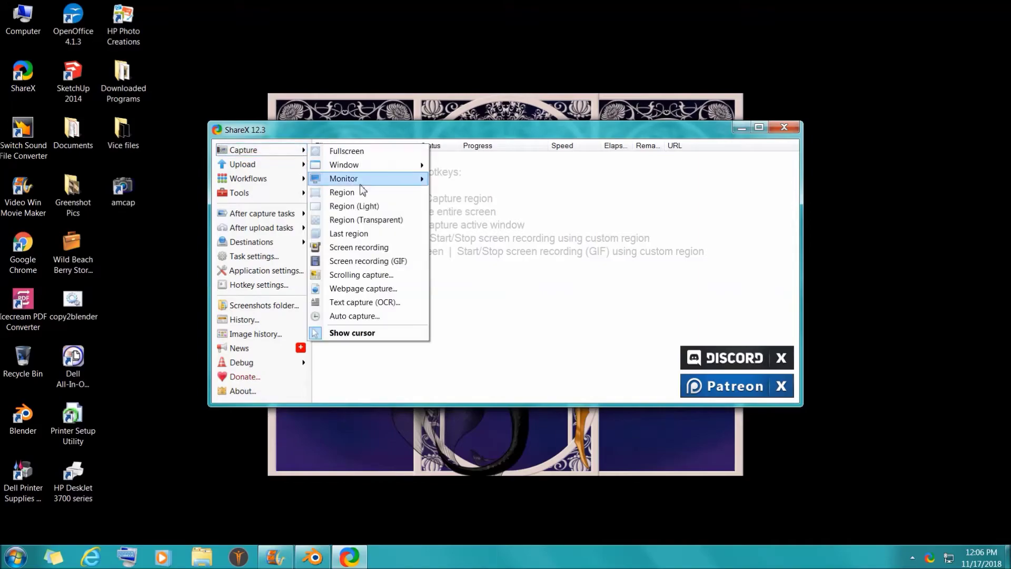